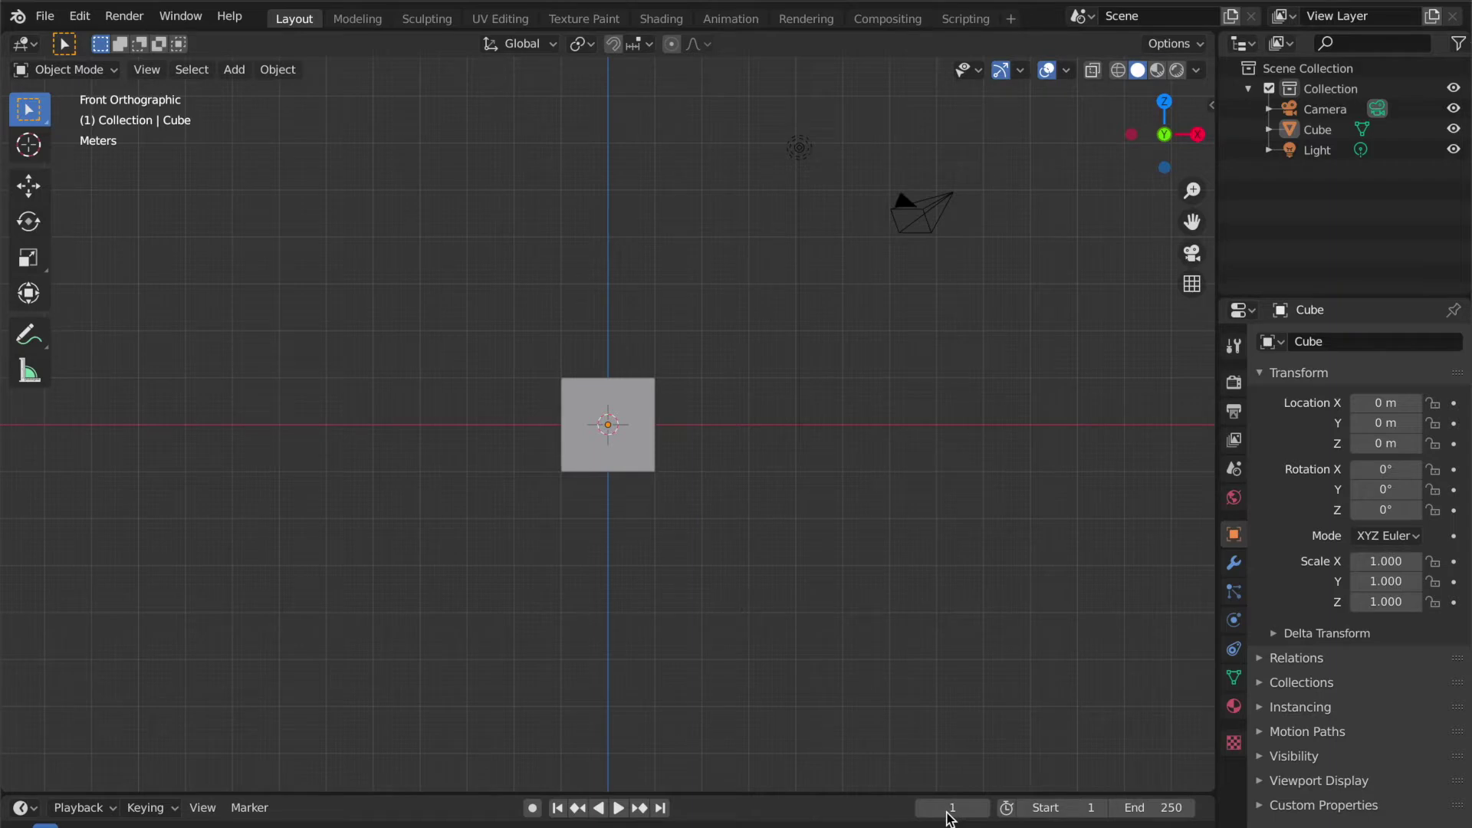
- Select the default Cube and delete it, keeping the camera and light
click(800, 147)
click(649, 408)
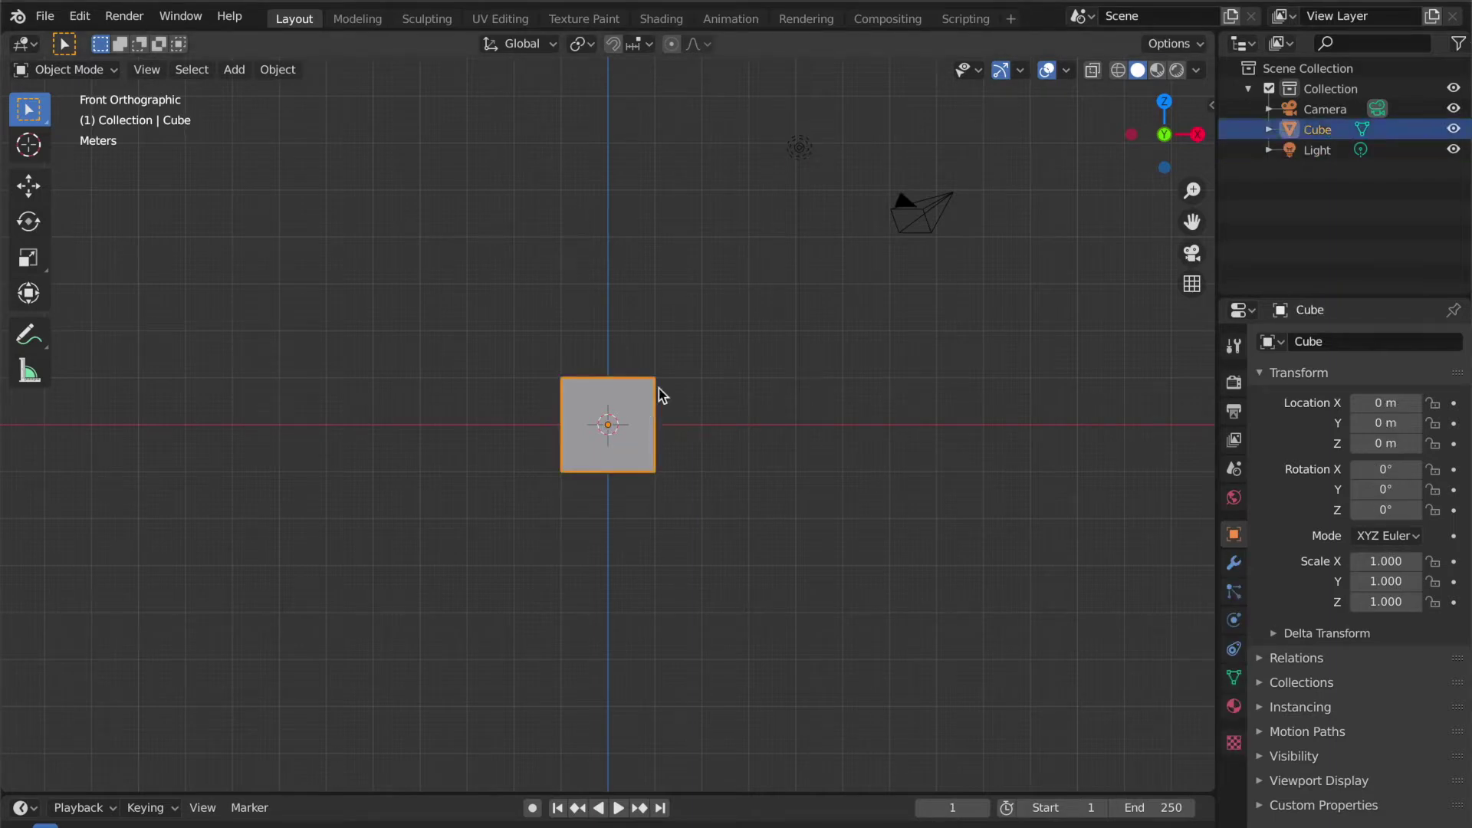
key(x)
click(664, 389)
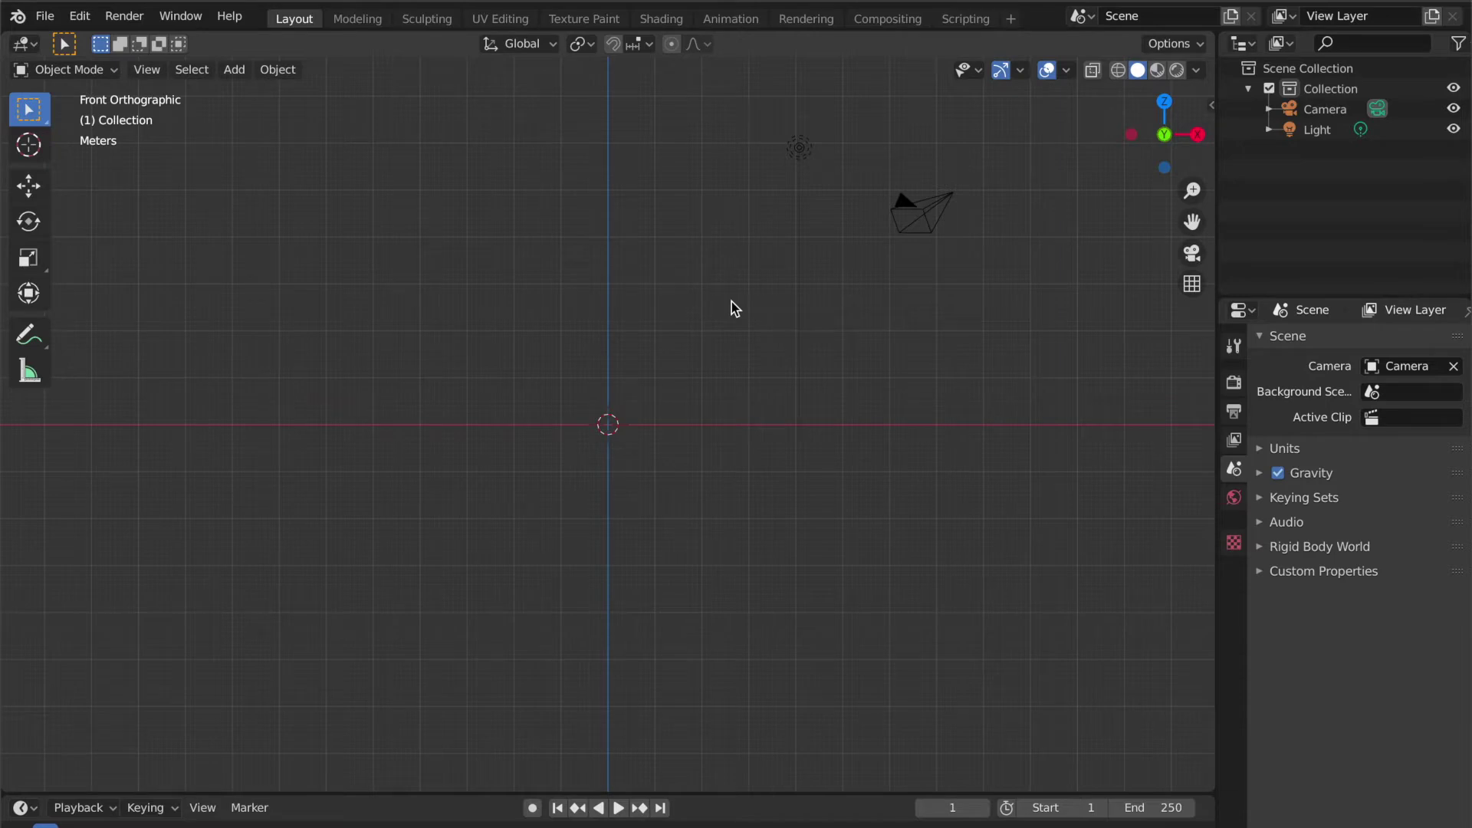
- Add a Metaball Ball, Mball, at the scene origin
key(shift+a)
mouse_move(734, 307)
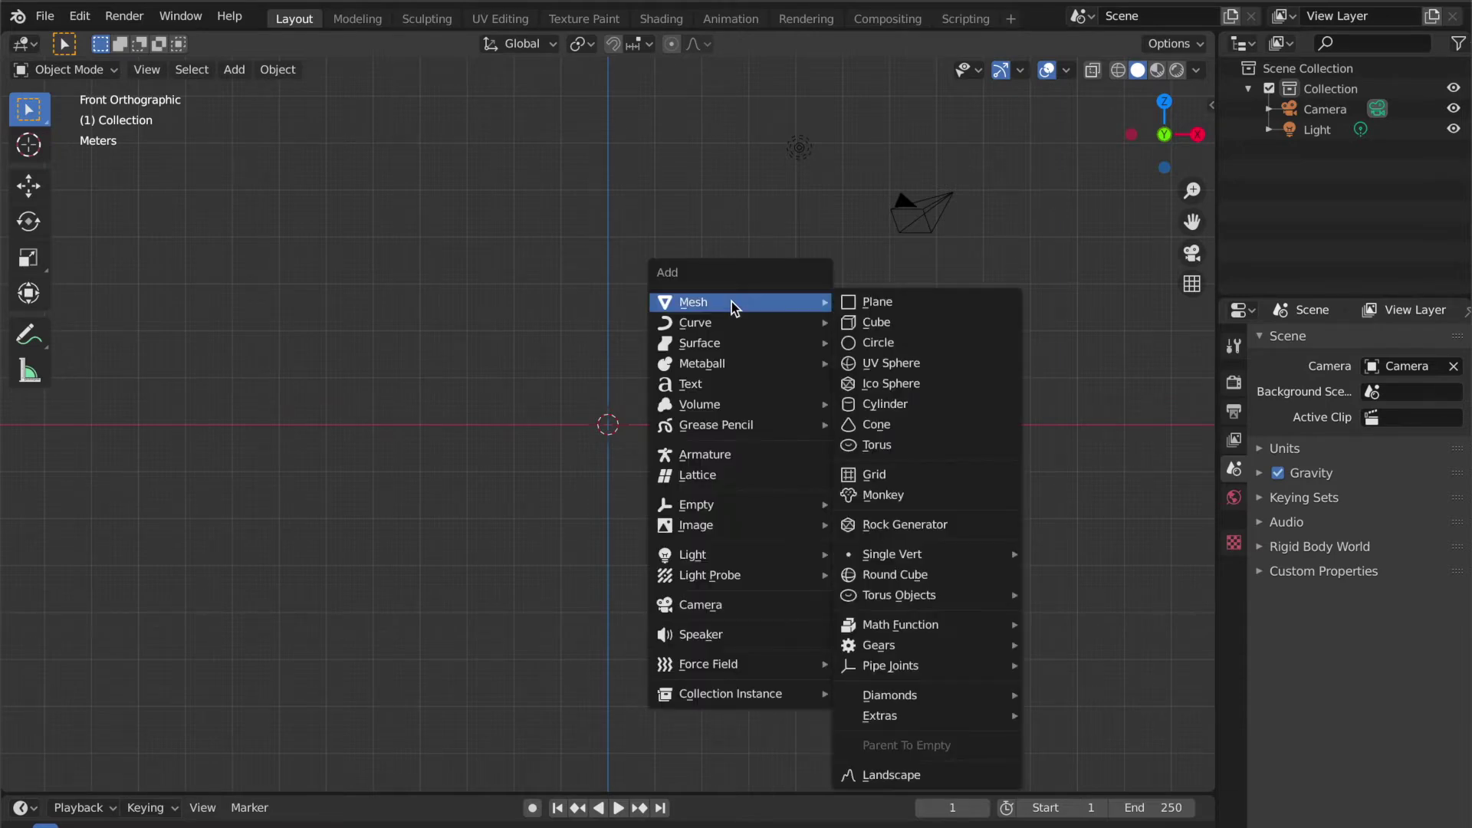
key(shift+a)
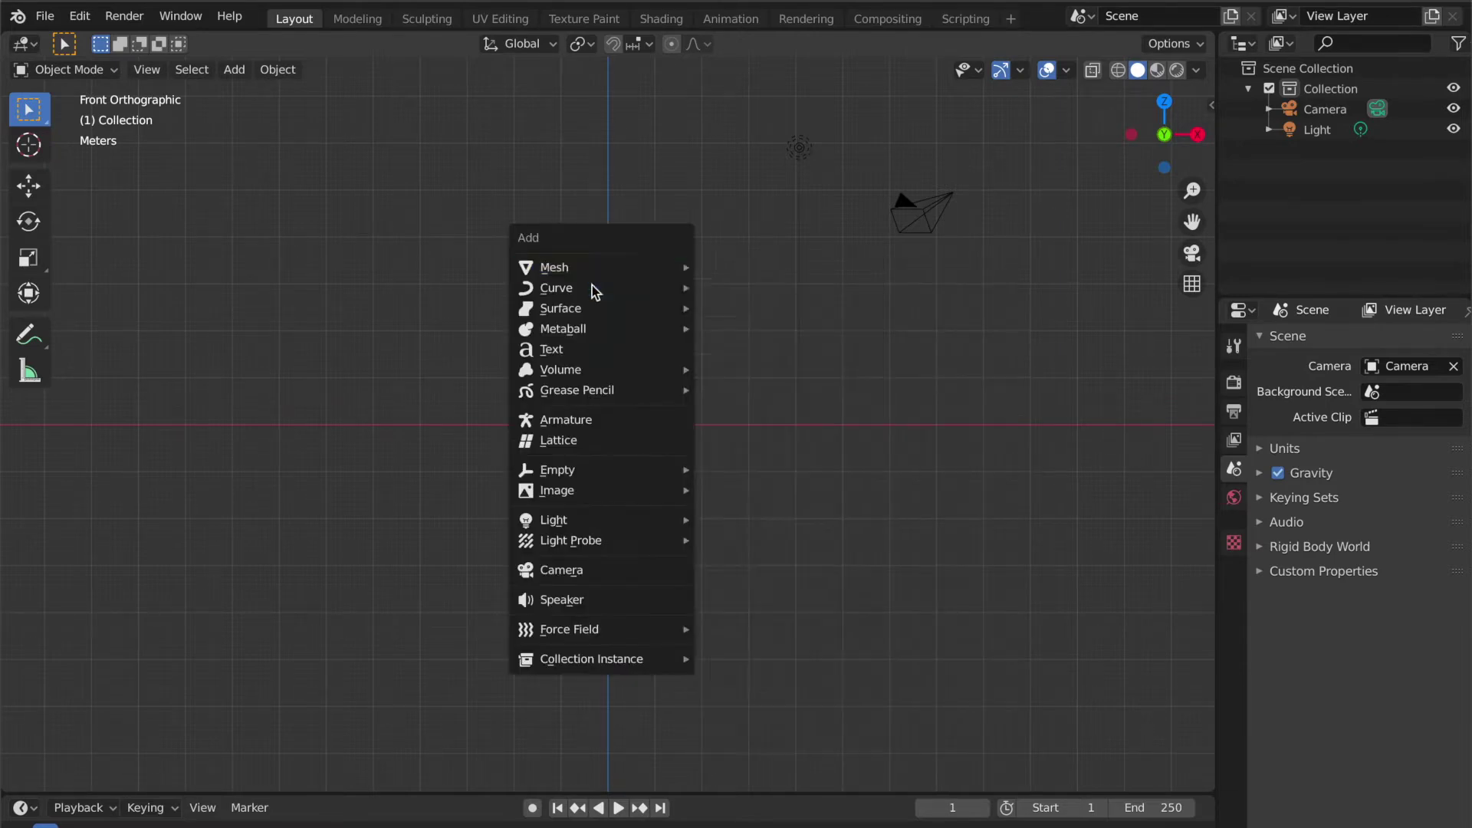
mouse_move(595, 330)
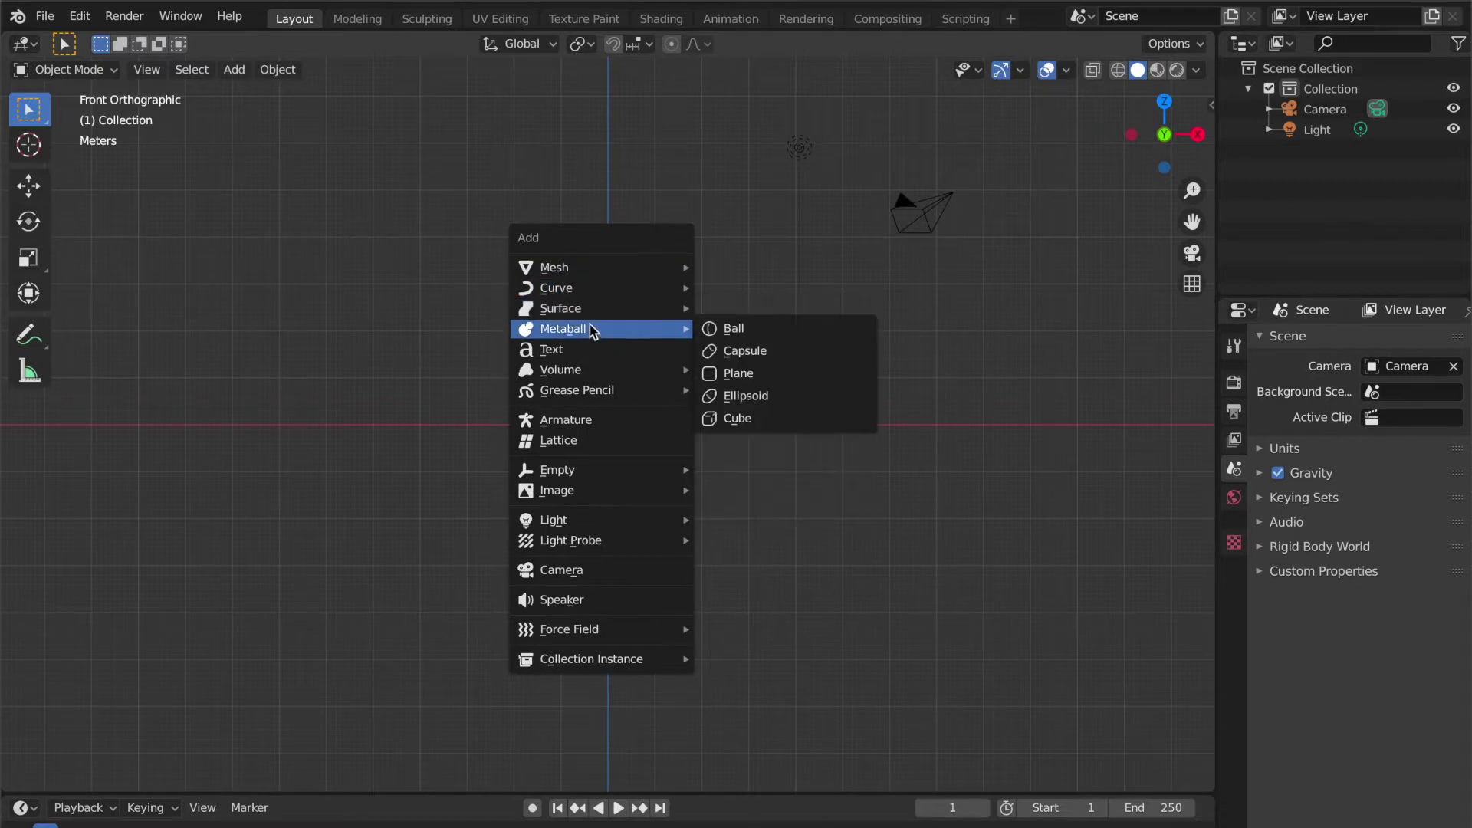
click(726, 331)
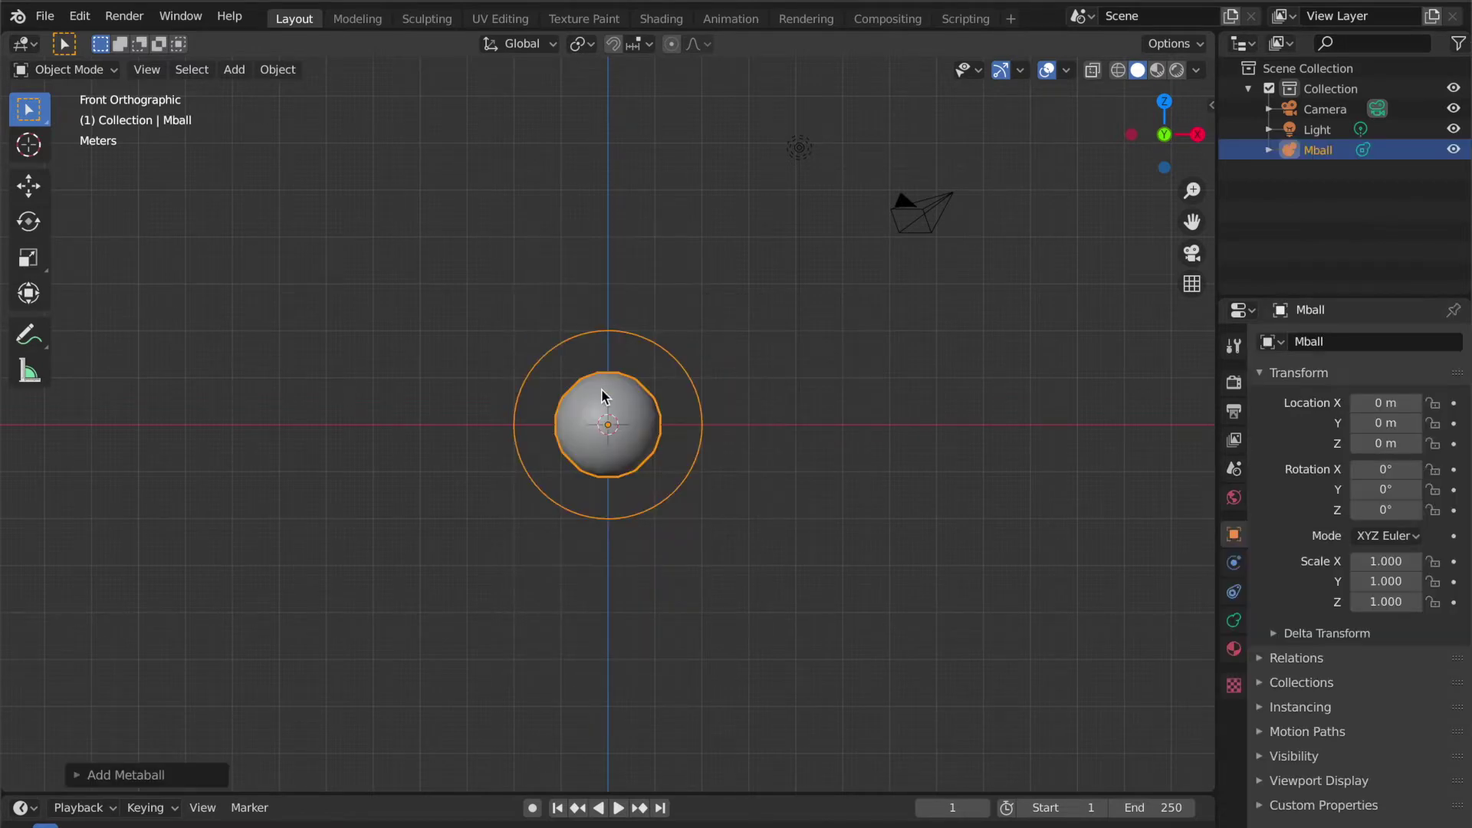
click(641, 413)
- Duplicate the metaball to the left and above, scaling the top ball to 1.082
key(shift+d)
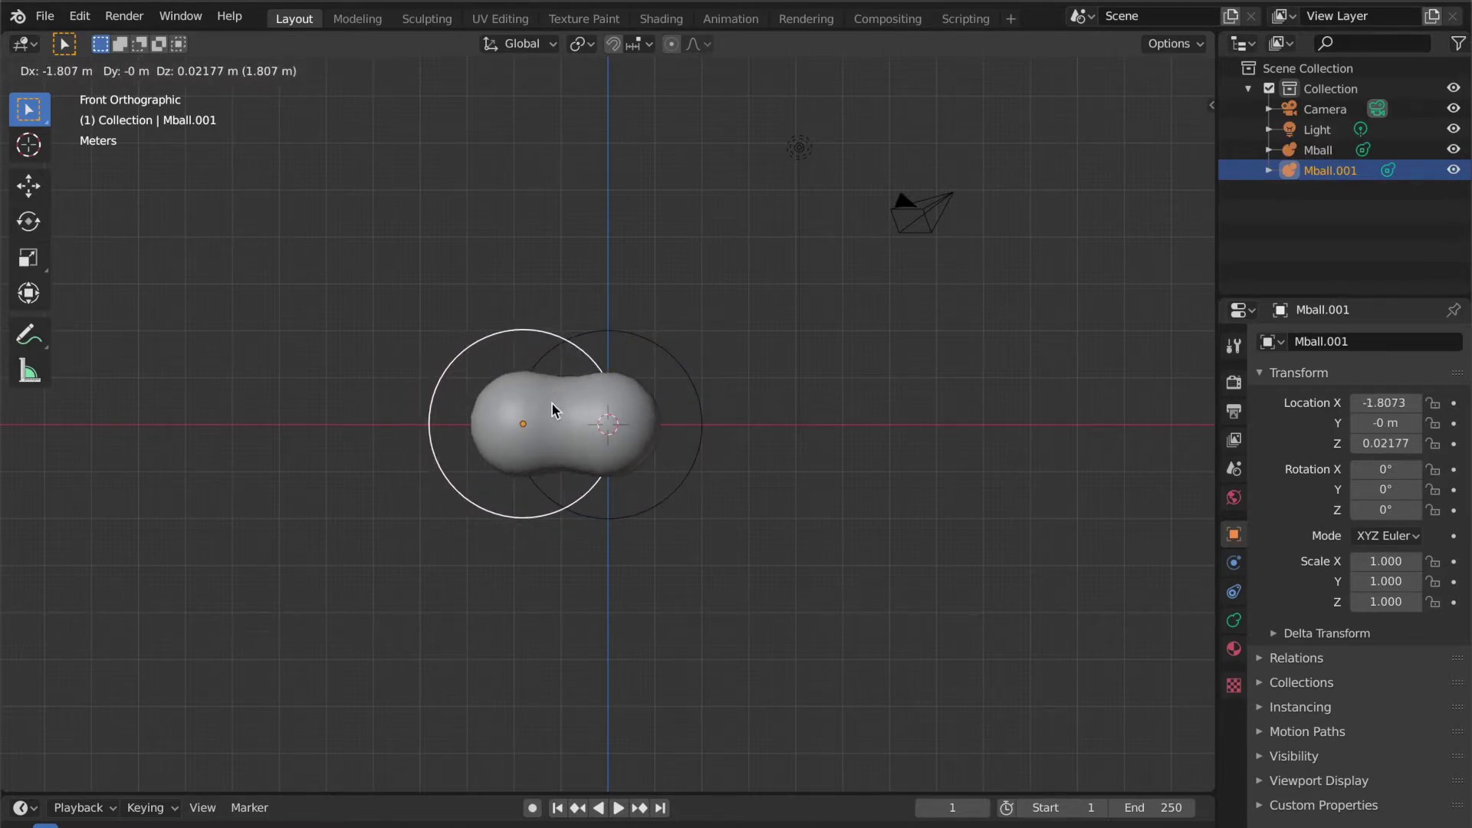
click(552, 406)
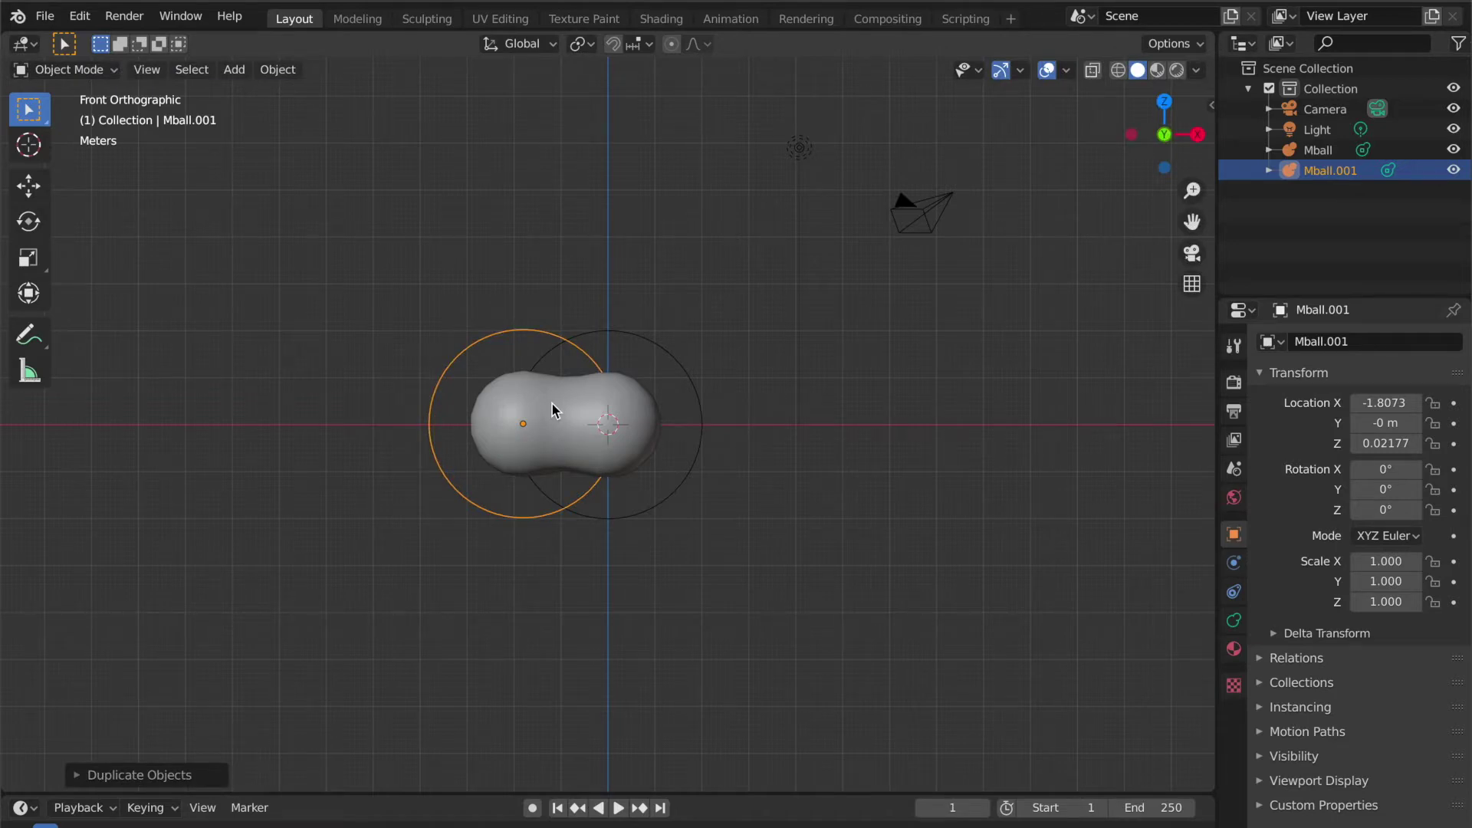
key(shift+d)
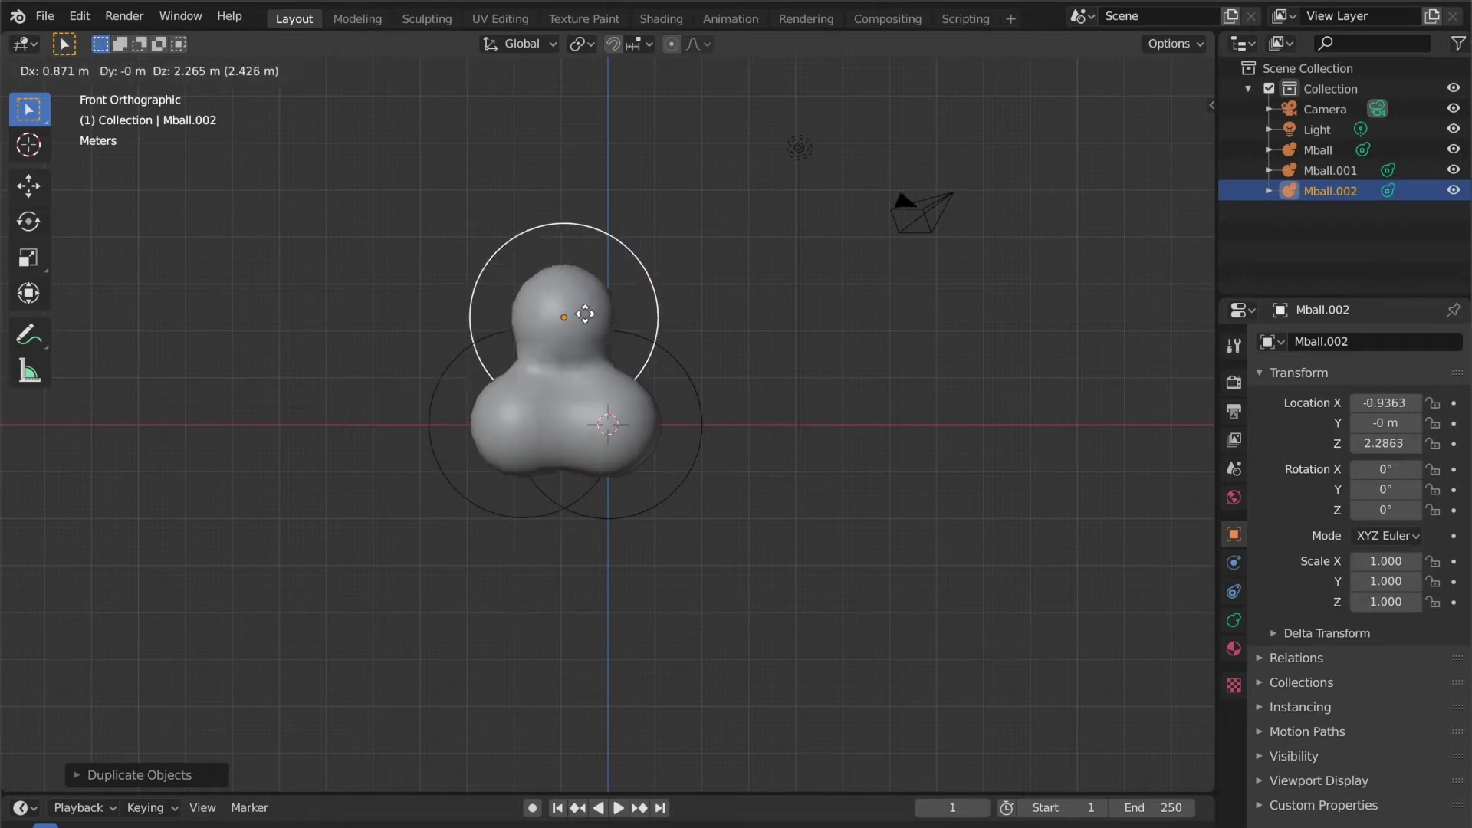
click(595, 320)
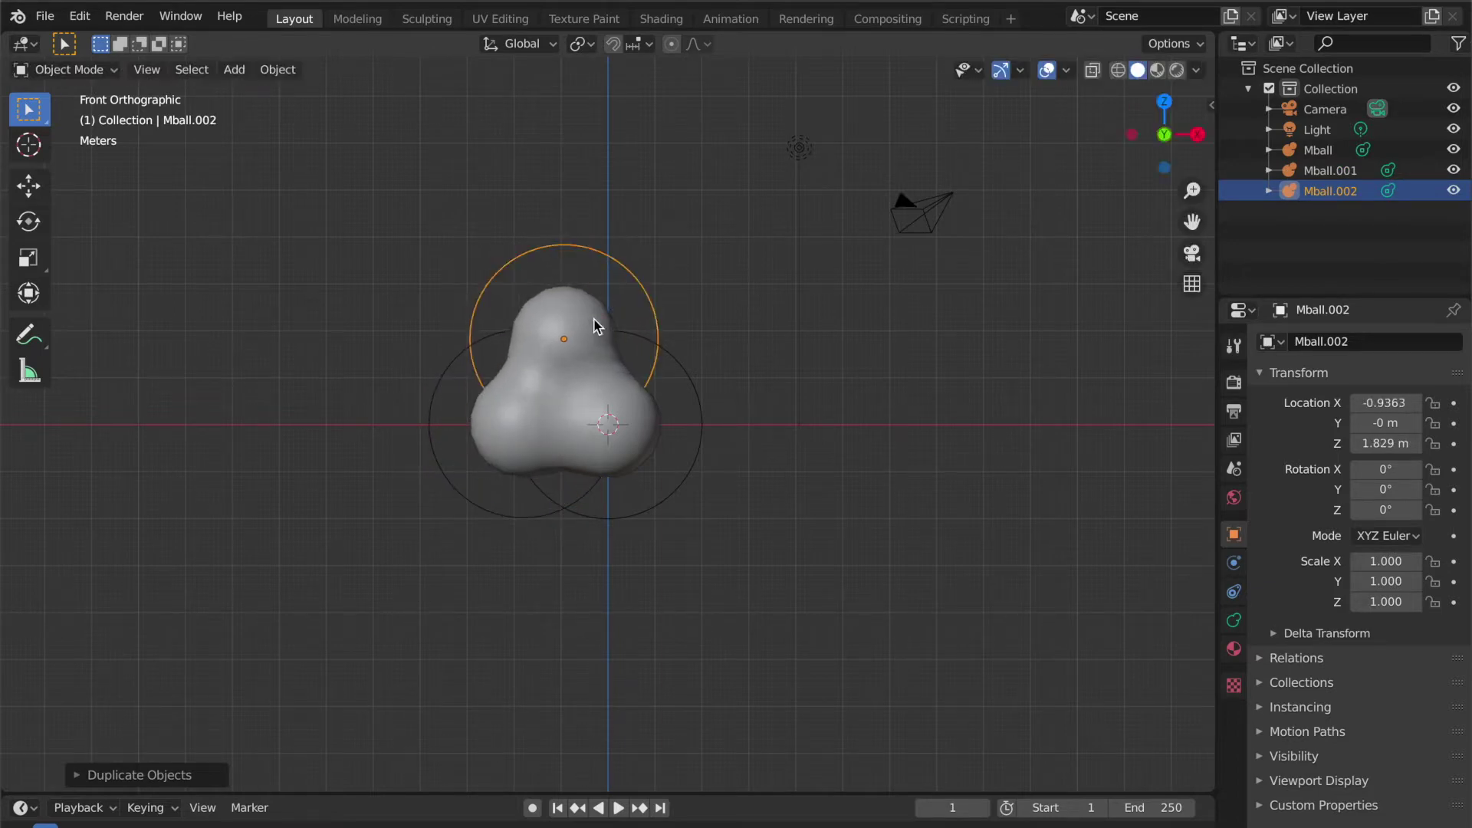
key(s)
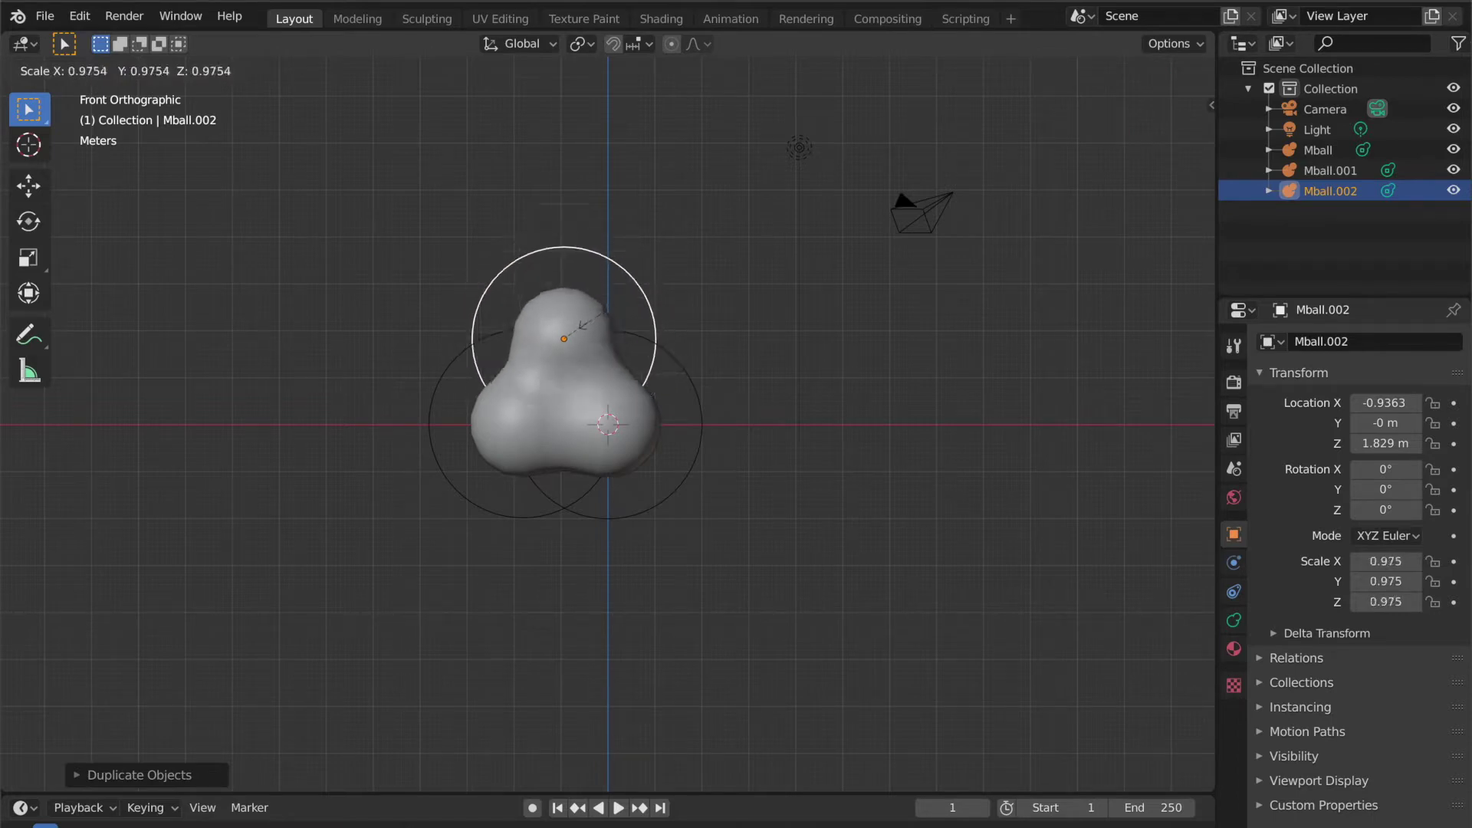
click(598, 322)
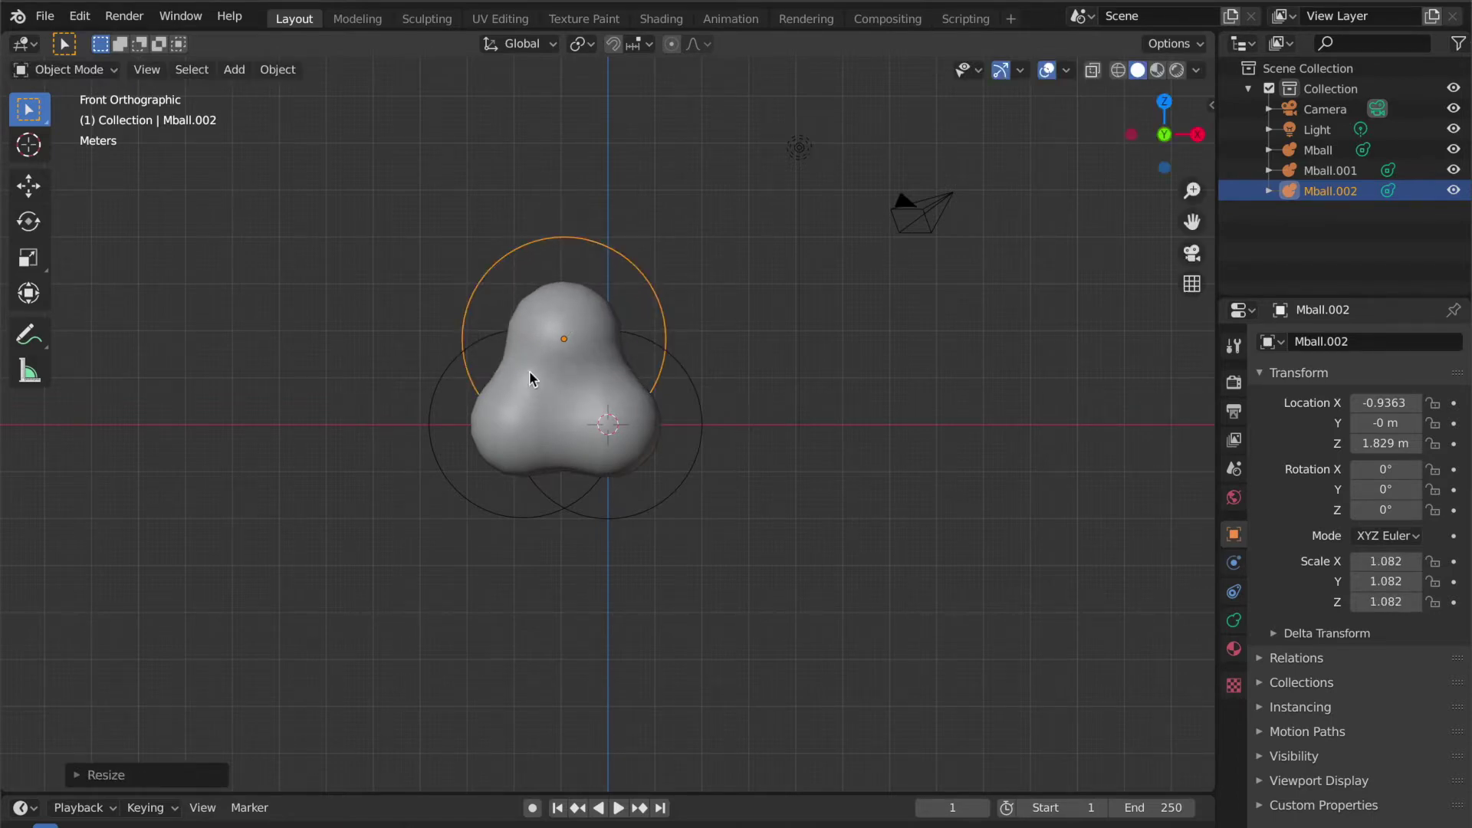
- Add two more metaball copies at the far left and upper left
key(shift+d)
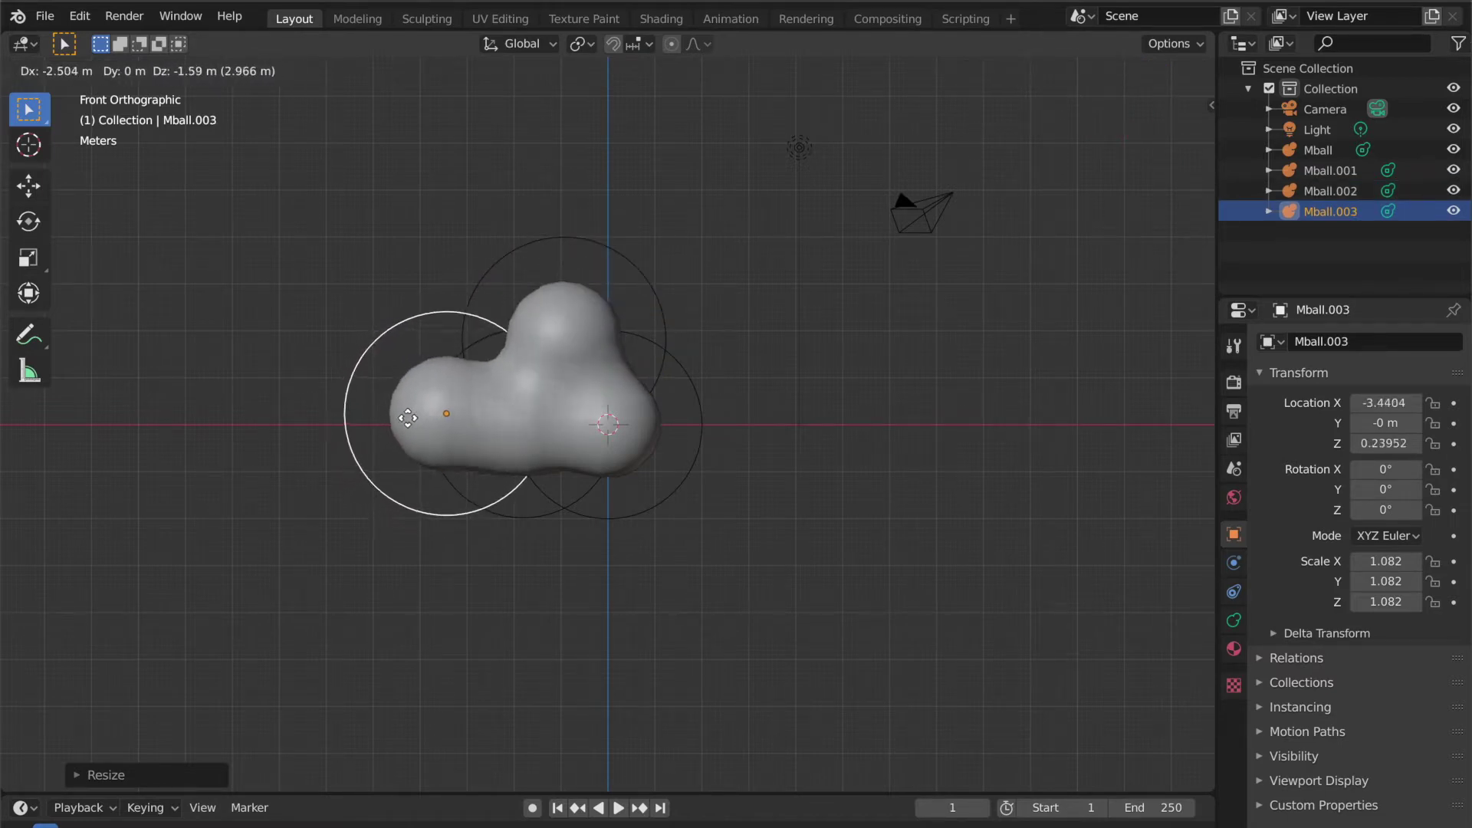
click(409, 426)
key(shift+d)
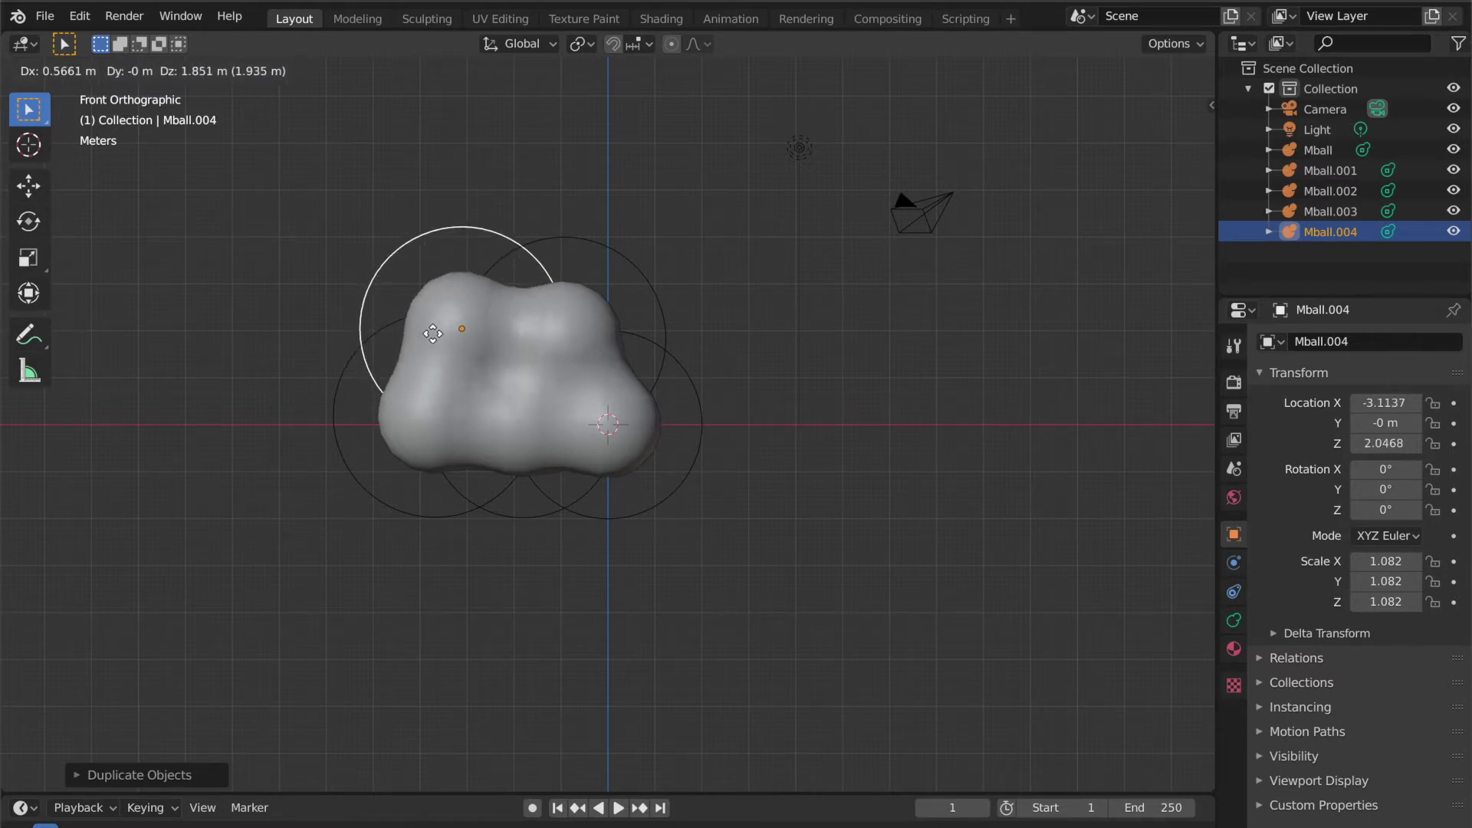
click(435, 349)
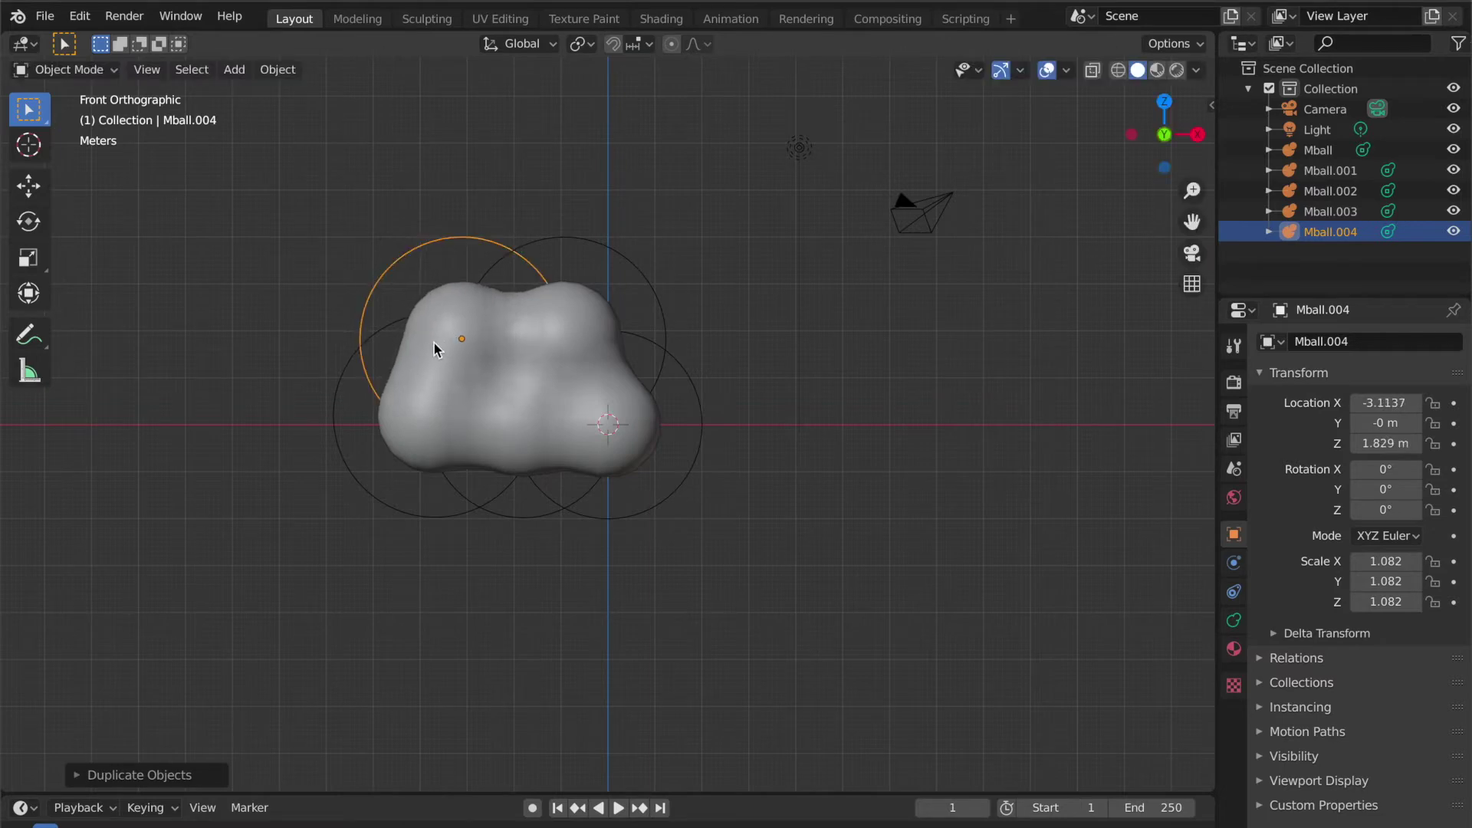
- Duplicate Mball to the right and upper right, completing seven blended metaballs
click(643, 416)
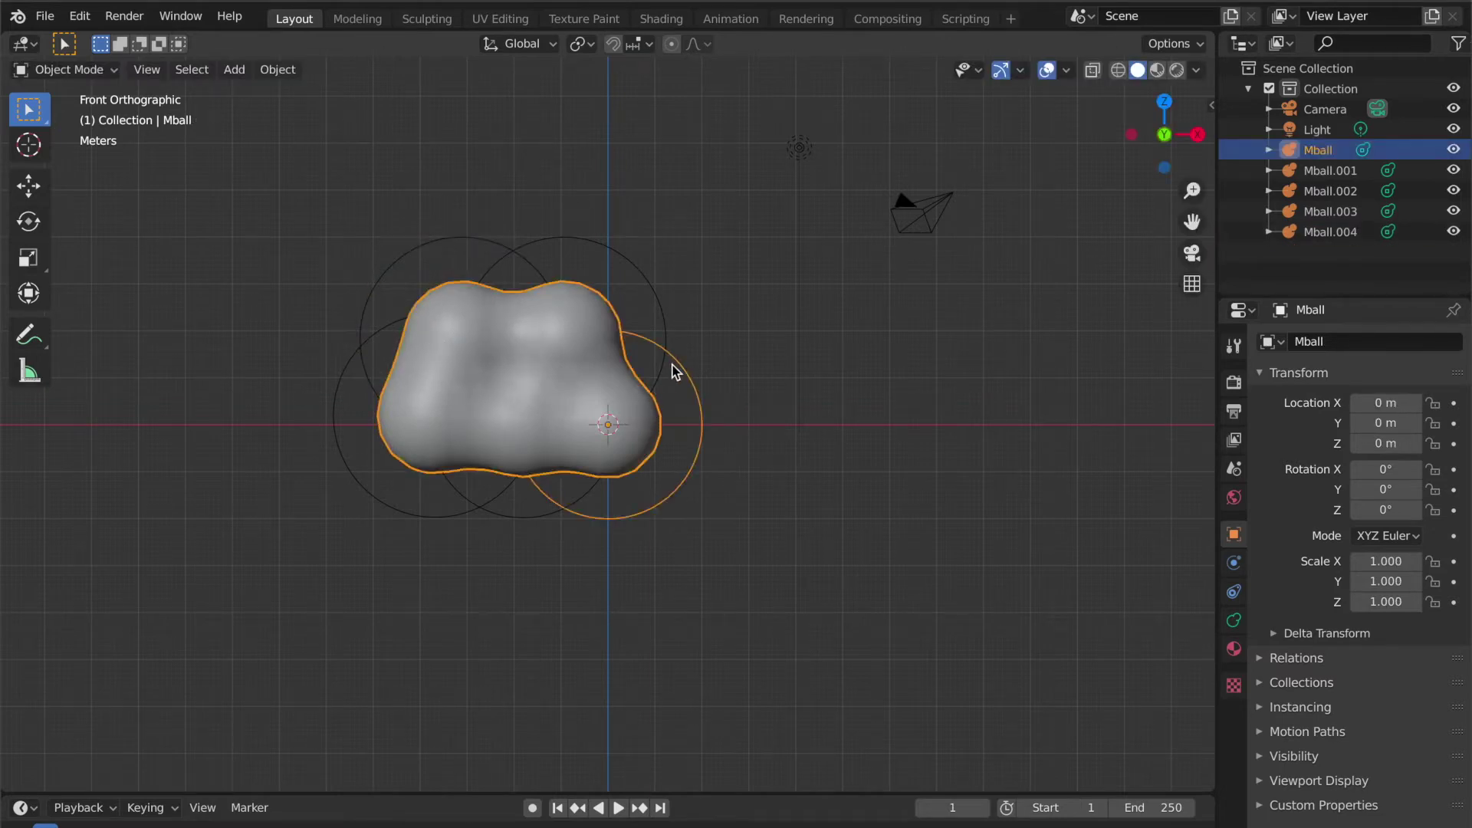
key(shift+d)
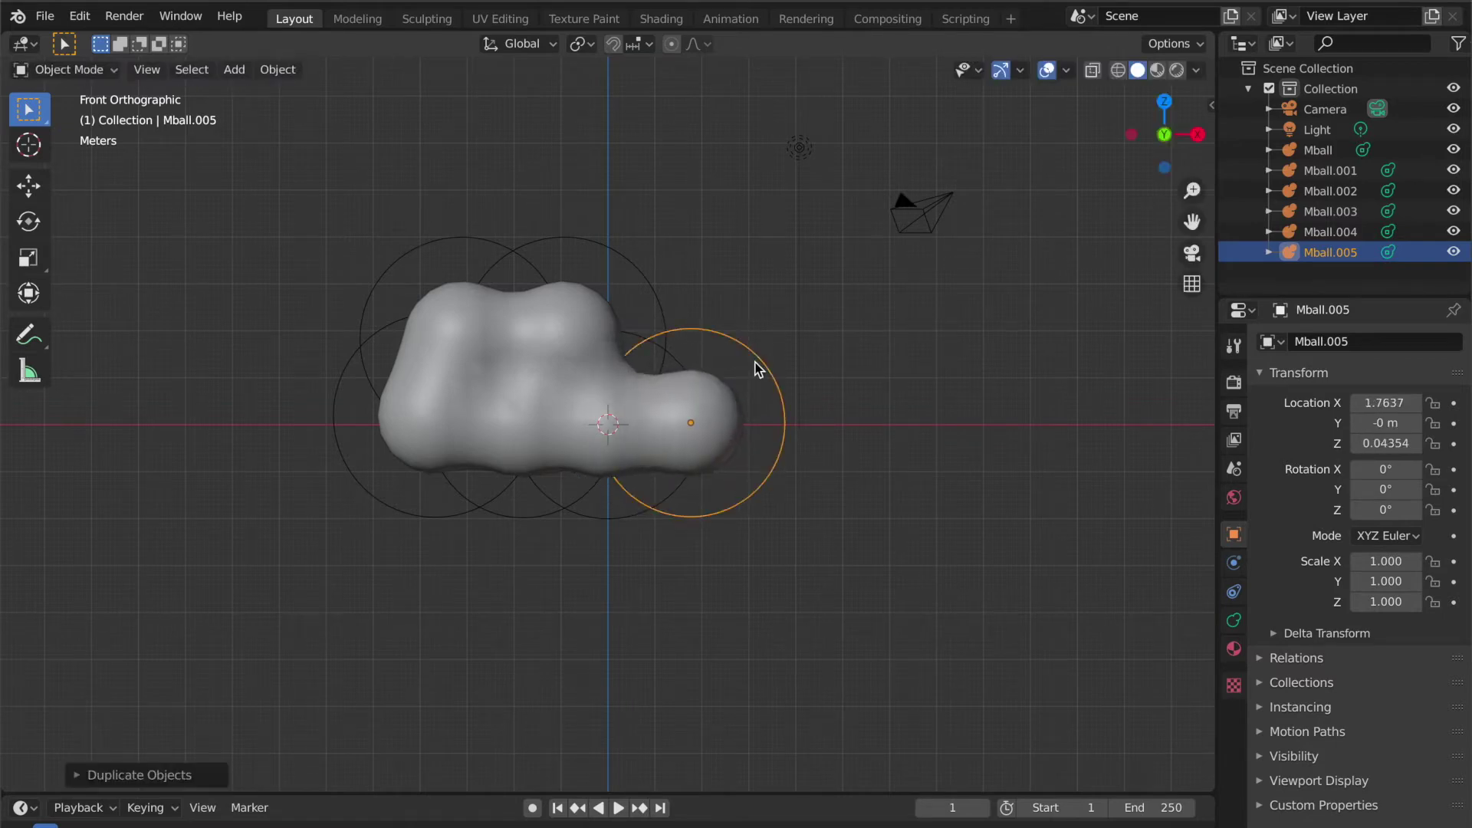
click(757, 367)
key(shift+d)
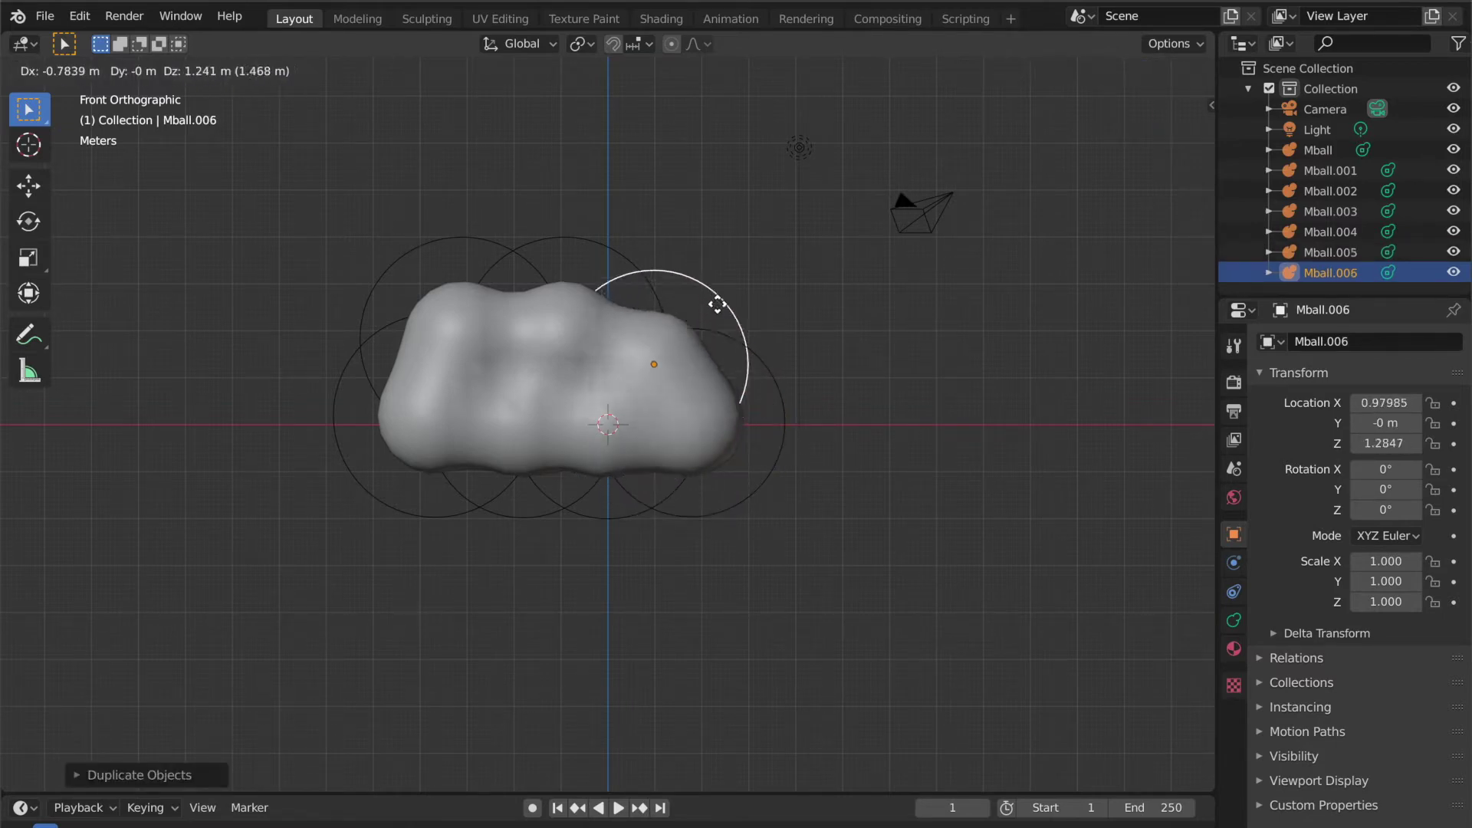
click(721, 309)
click(707, 246)
middle_drag(707, 246, 711, 253)
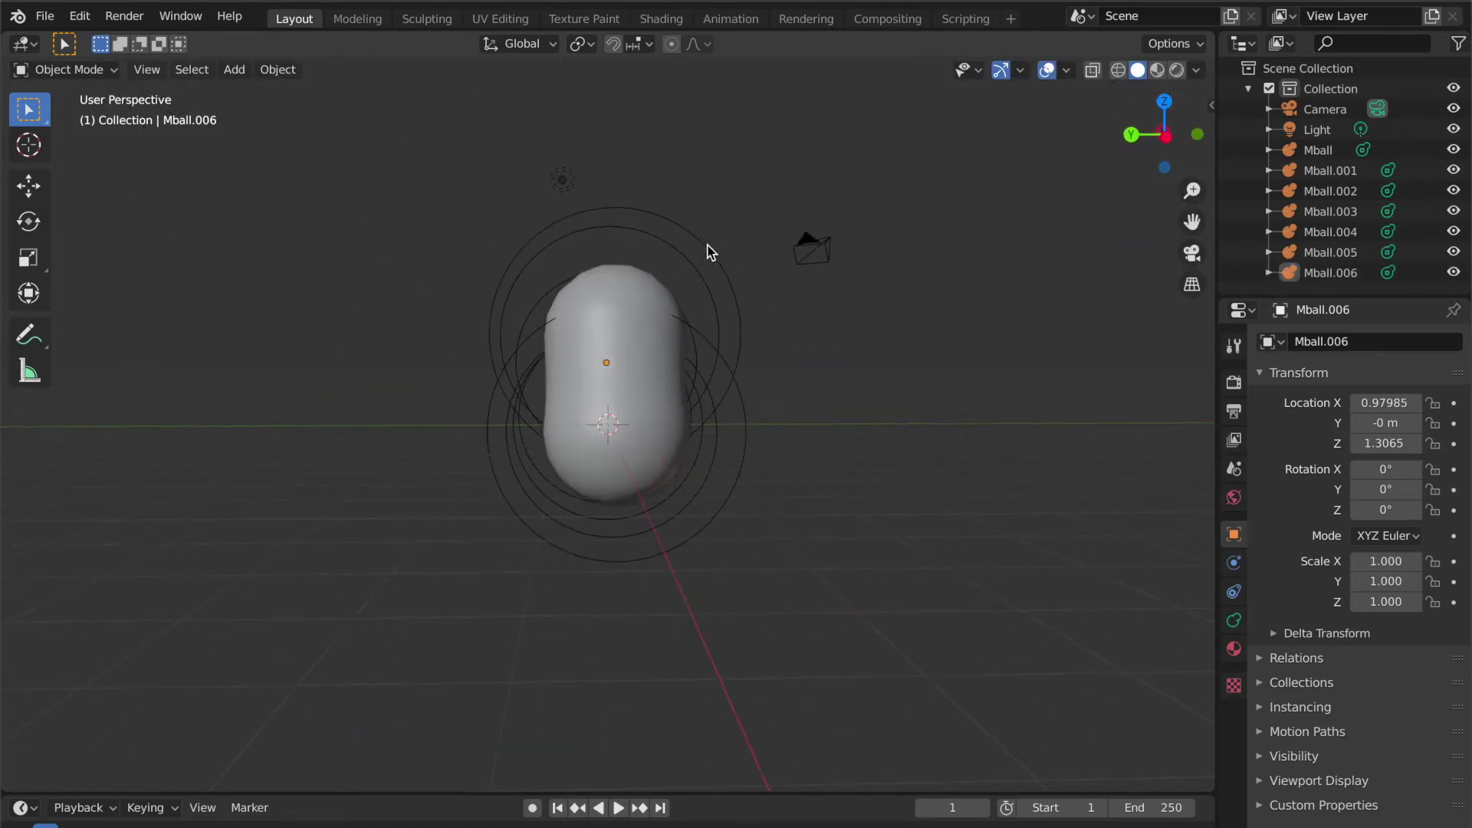
key(KP_1)
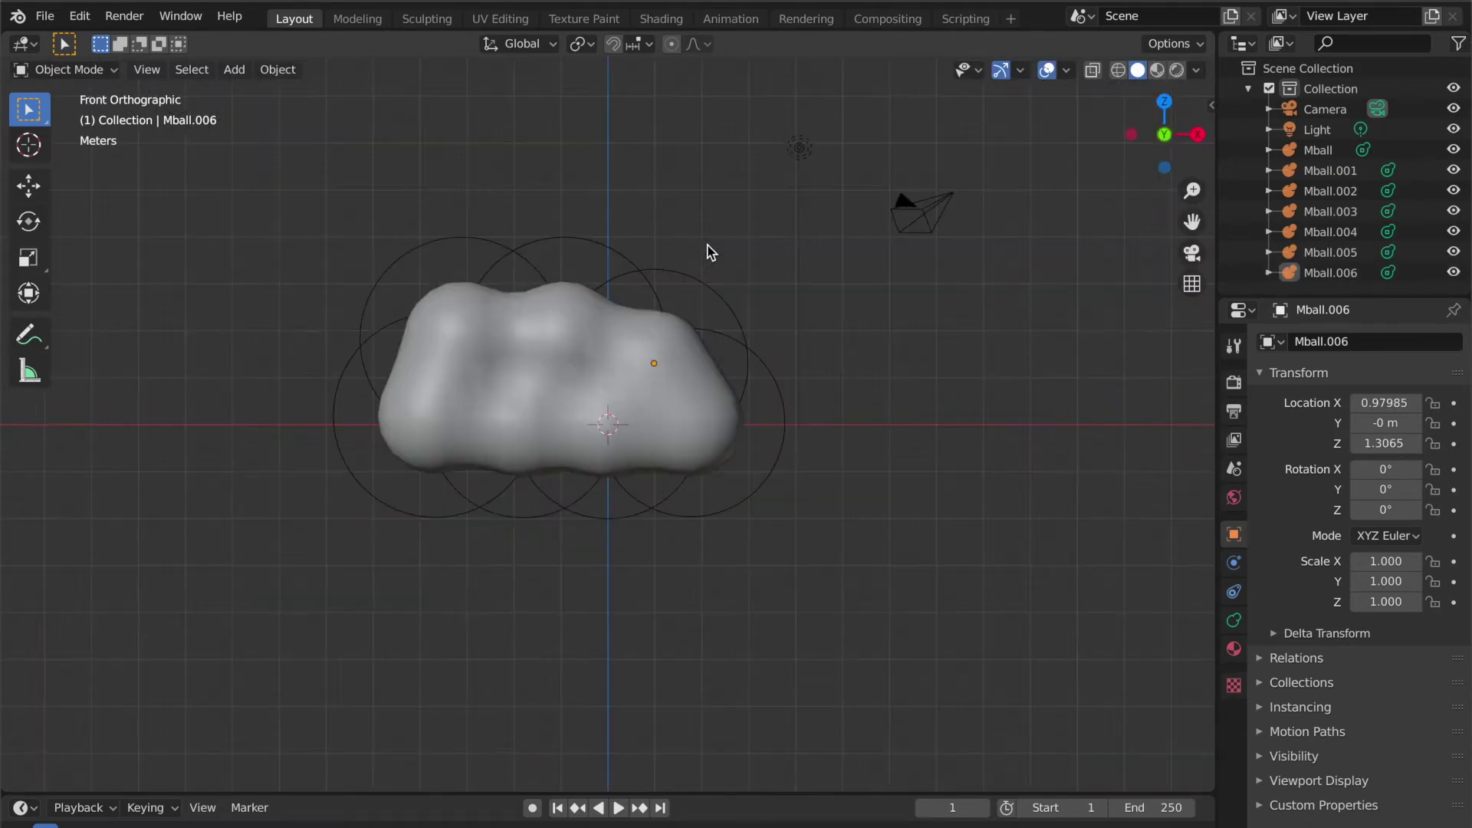
- Convert the metaballs into one mesh, Mball.007, and check its vertices in Edit Mode
click(578, 350)
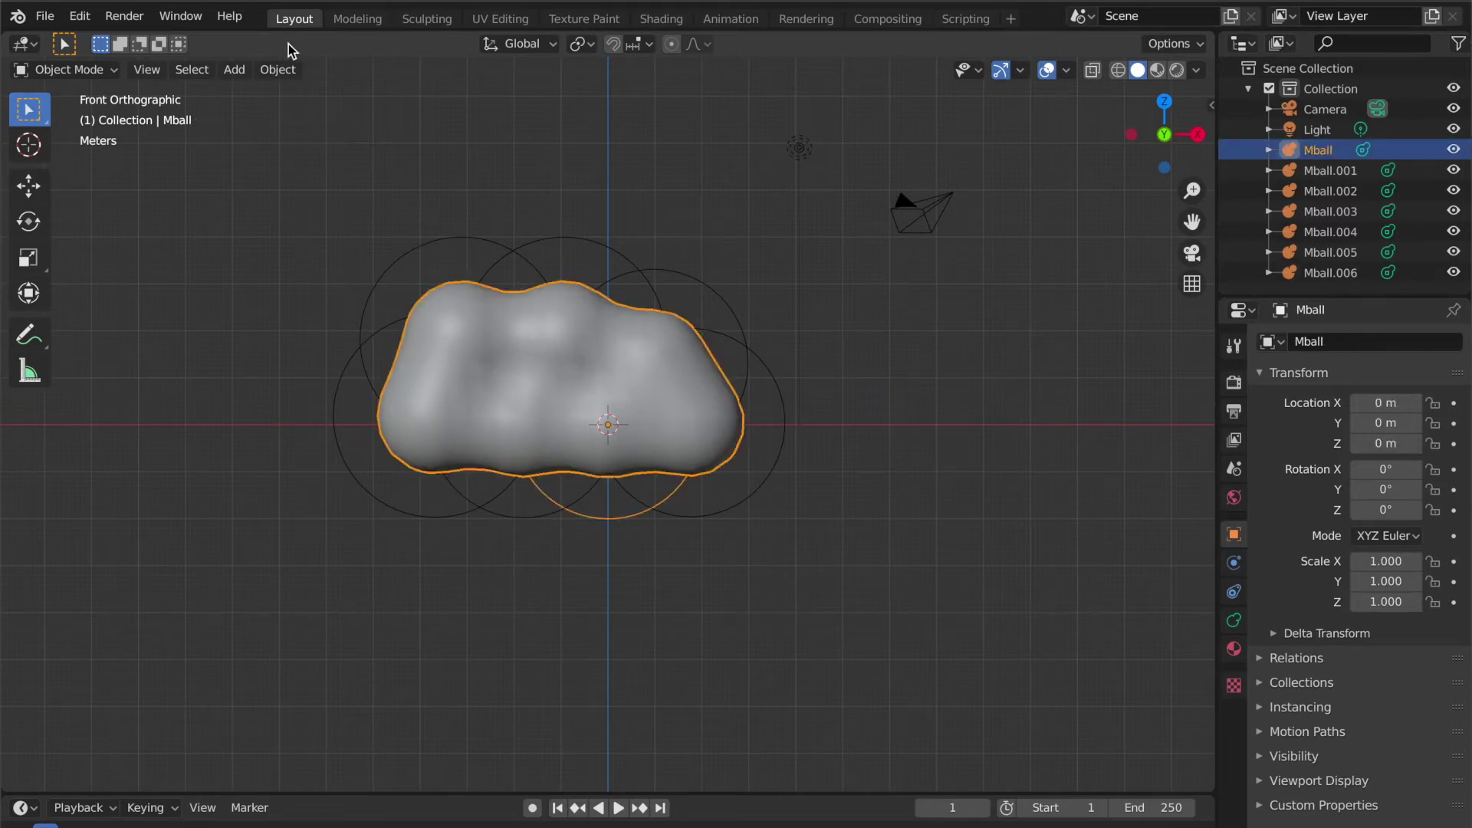
click(278, 69)
mouse_move(328, 606)
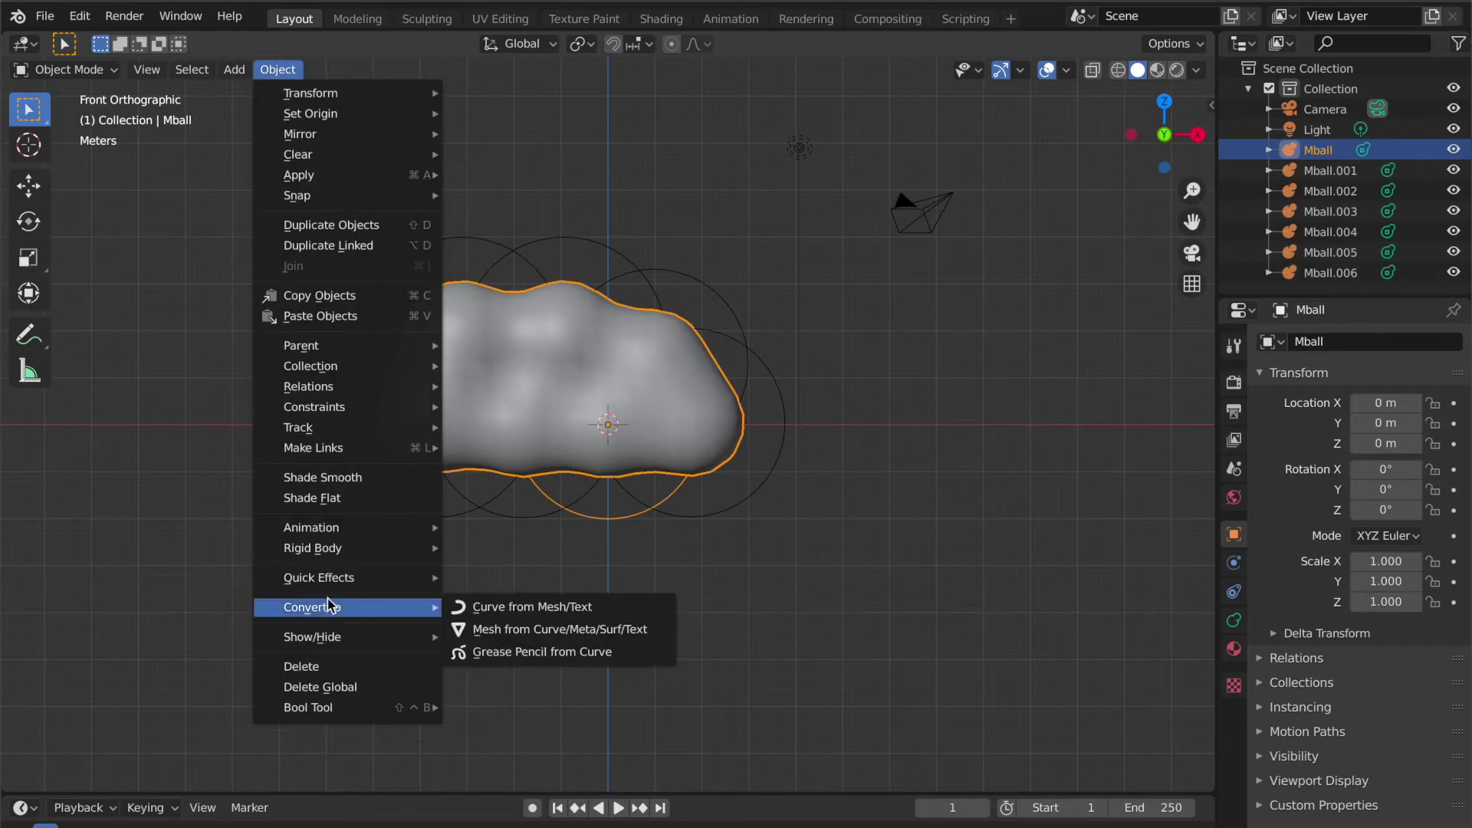
click(525, 629)
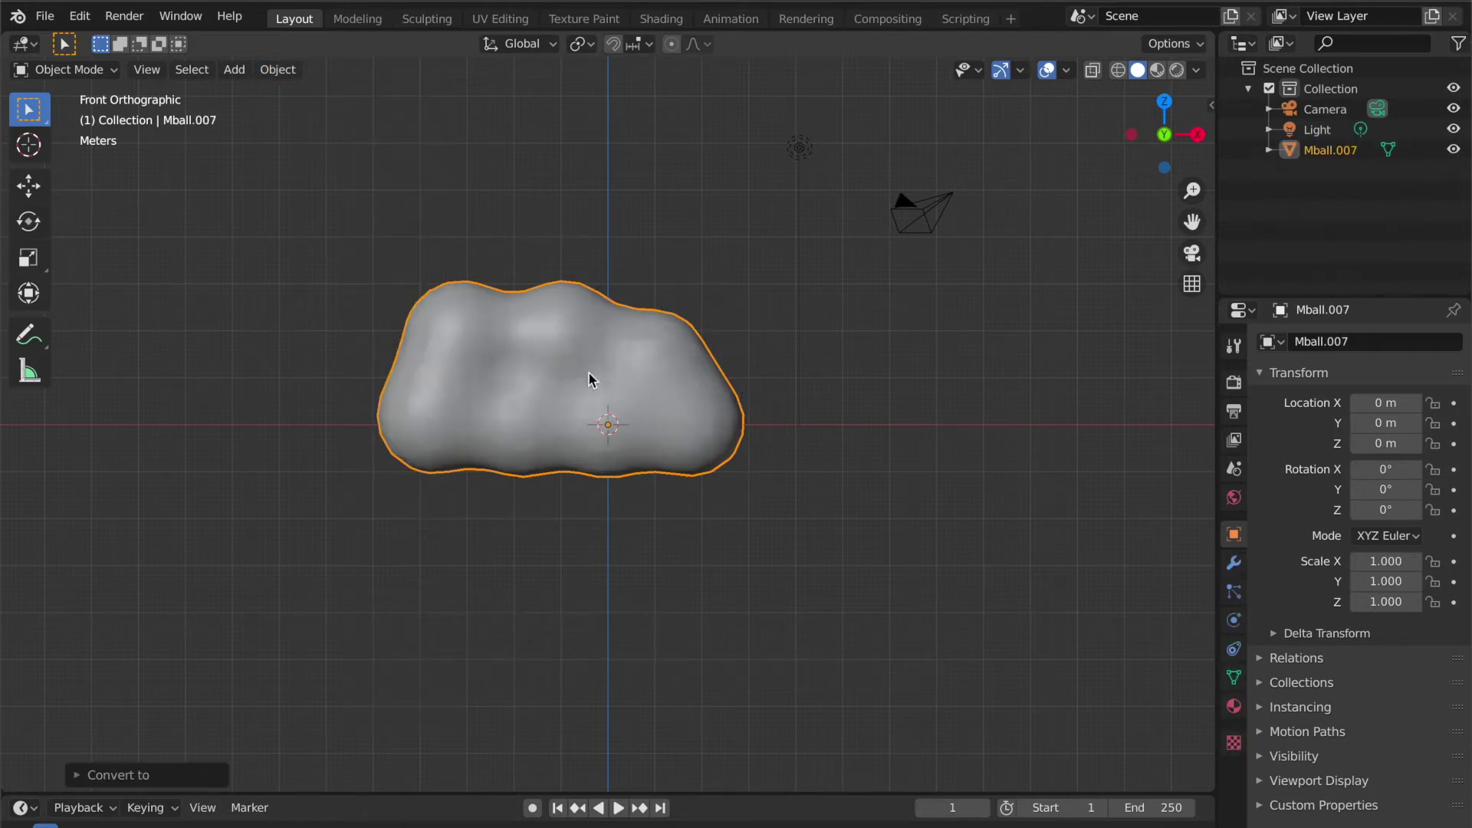
key(Tab)
mouse_move(561, 309)
middle_down()
mouse_move(644, 276)
mouse_move(561, 309)
middle_up()
key(KP_1)
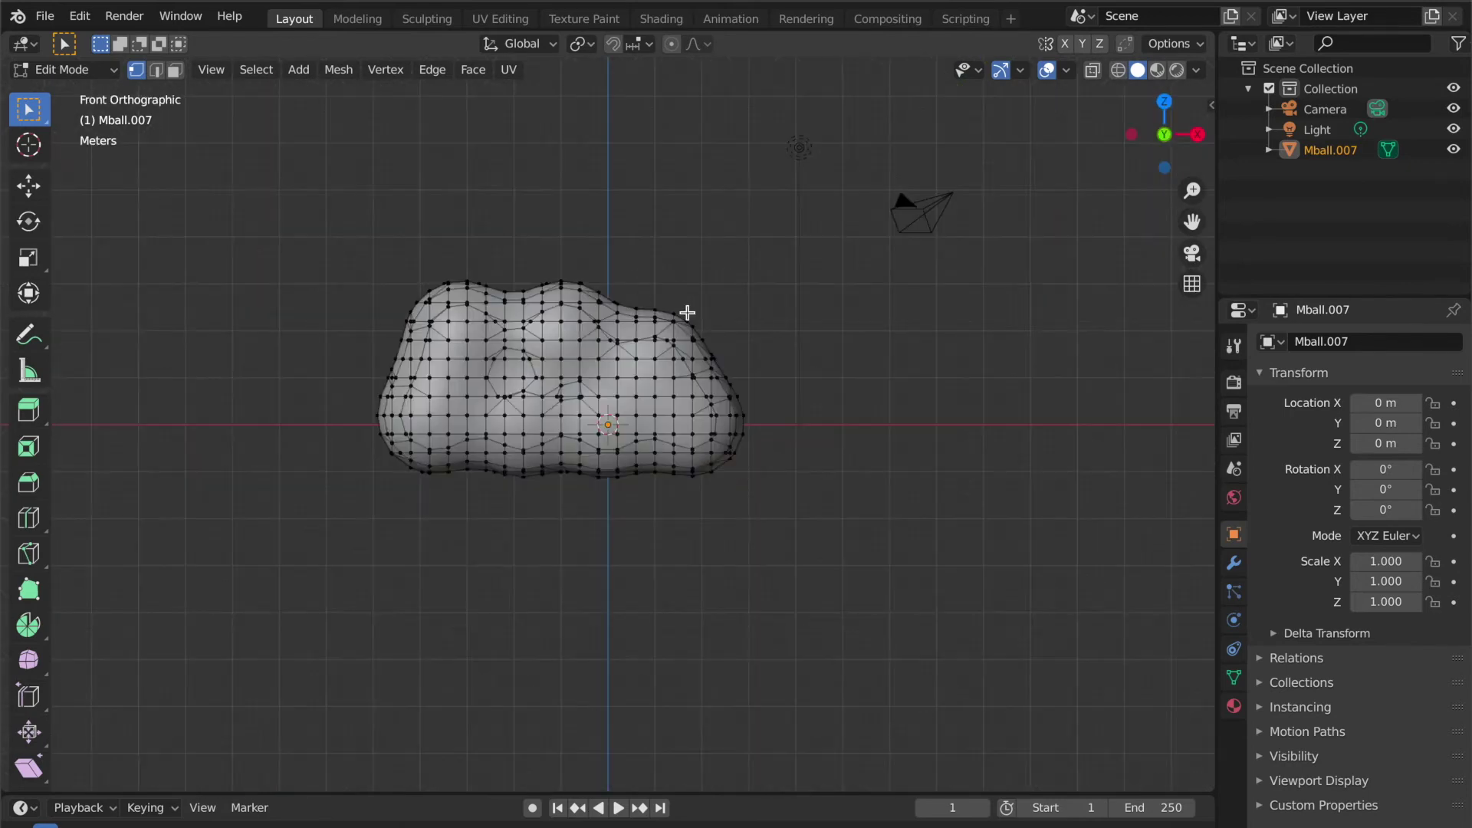
key(Tab)
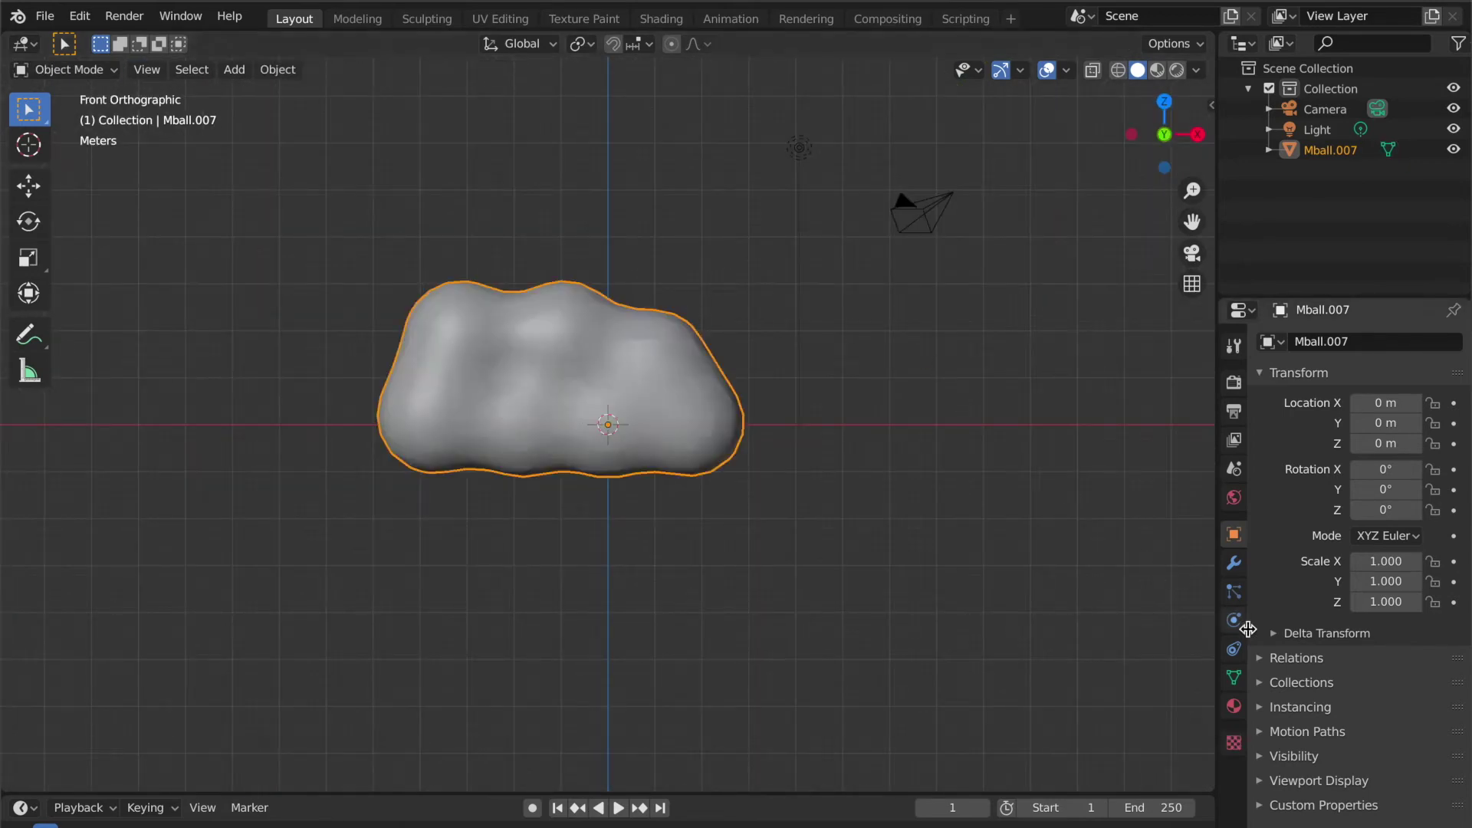
- Add a Subdivision Surface modifier at 2 viewport levels and apply it to the cloud
click(1234, 565)
click(1346, 345)
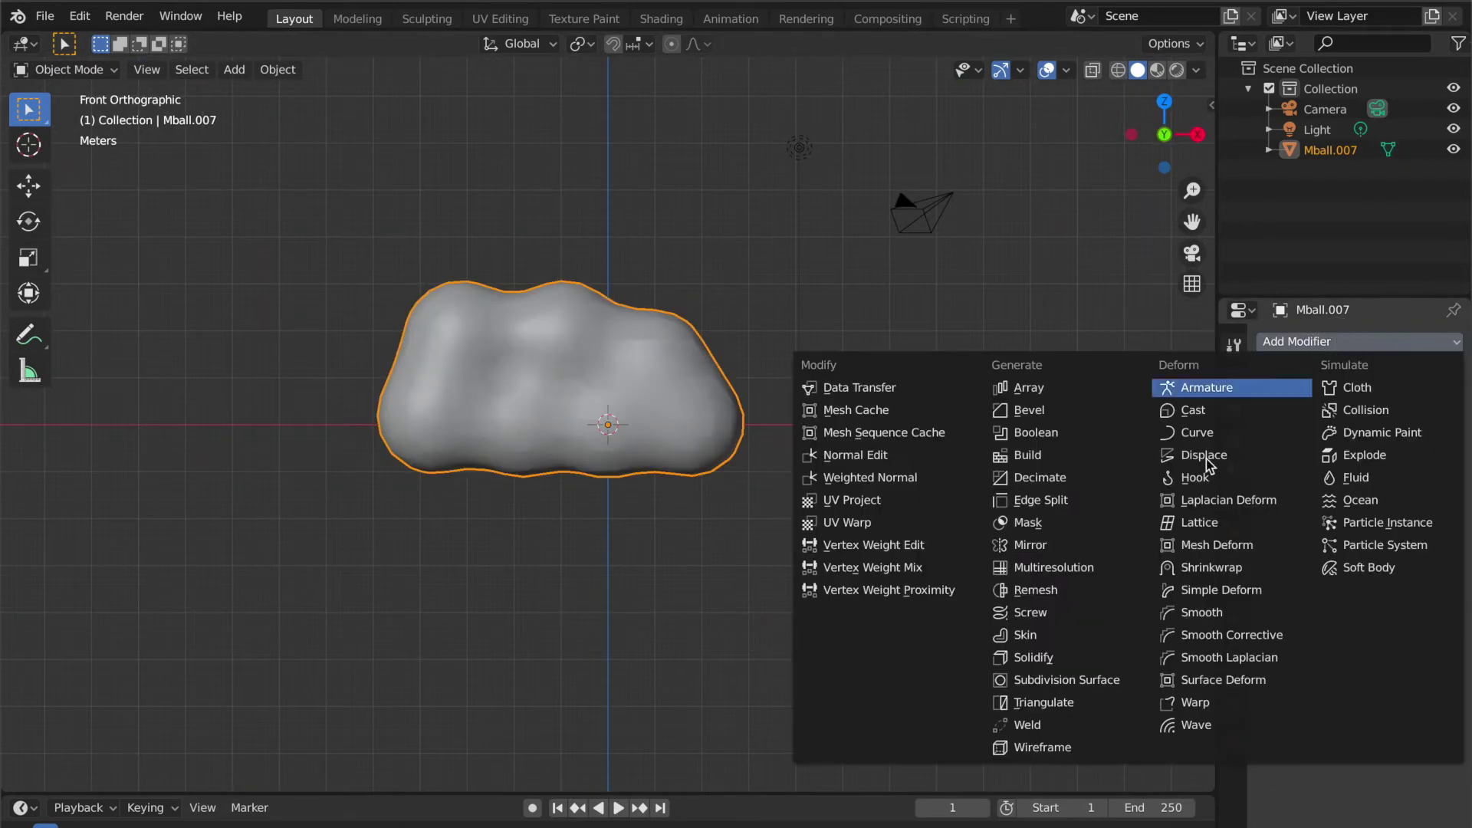
click(1070, 683)
drag(1332, 498, 1351, 498)
middle_drag(732, 324, 733, 322)
click(1314, 396)
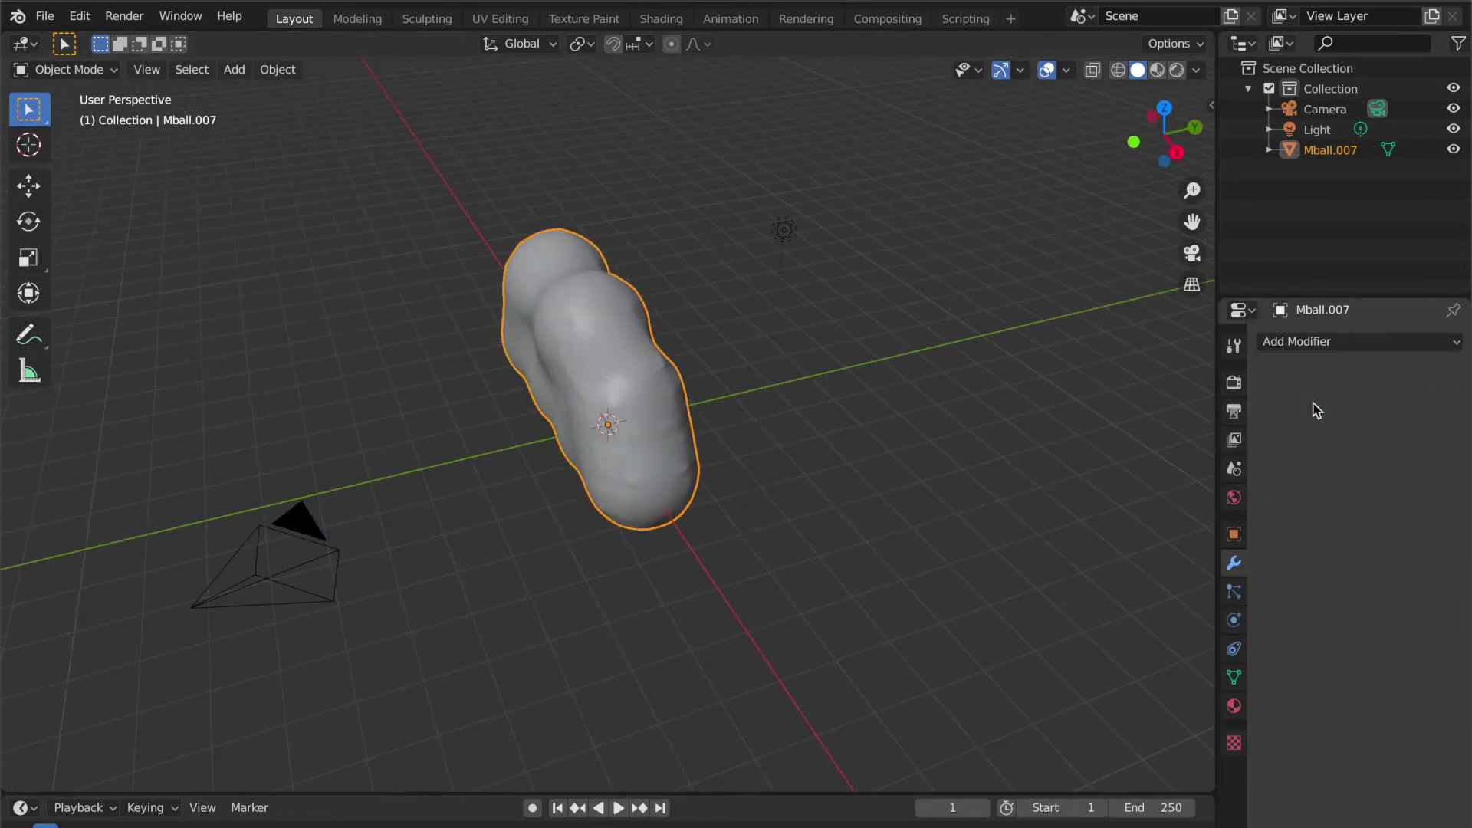
key(KP_1)
middle_drag(865, 379, 858, 379)
key(KP_1)
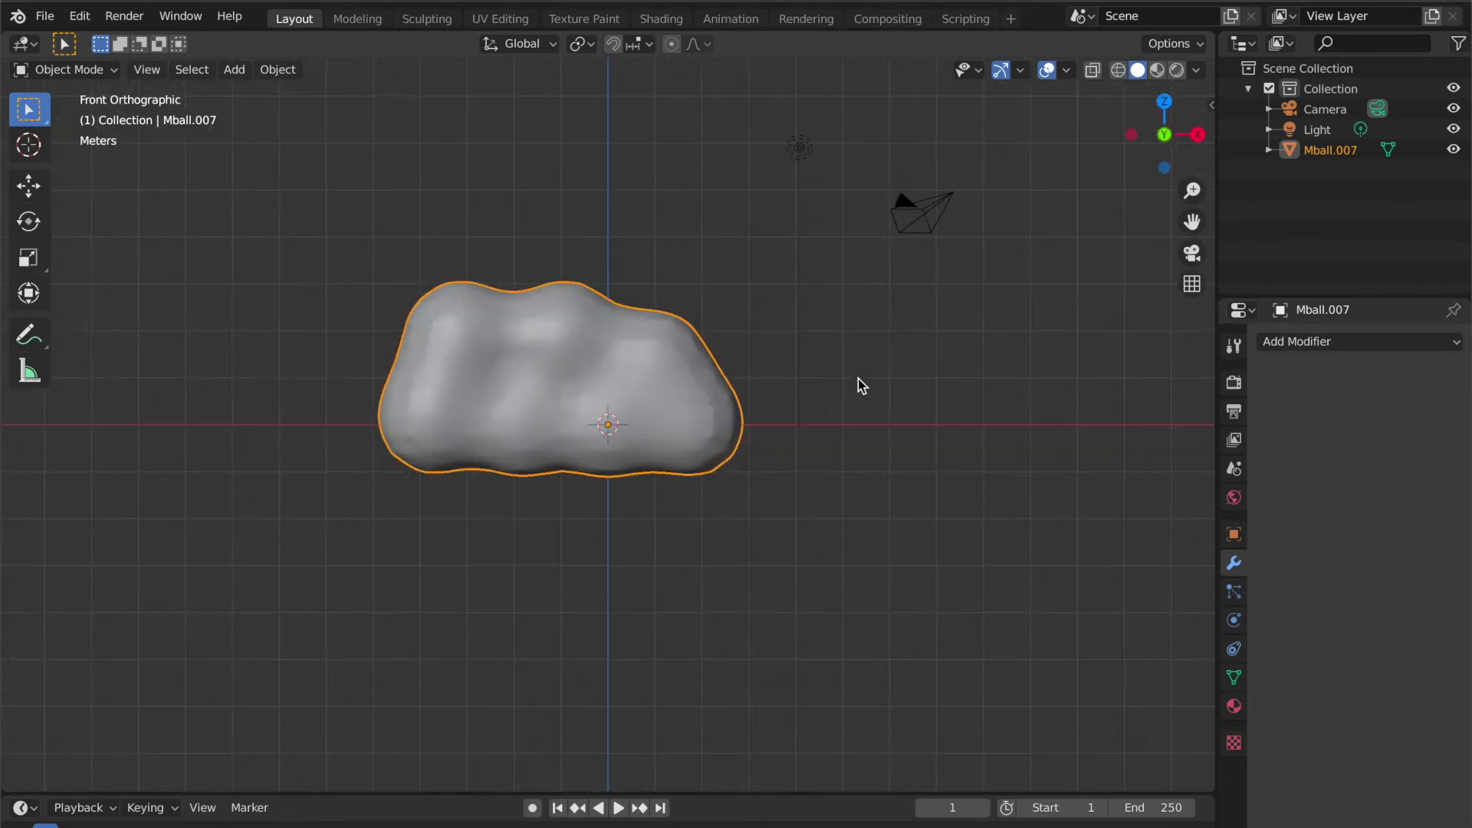
click(1321, 349)
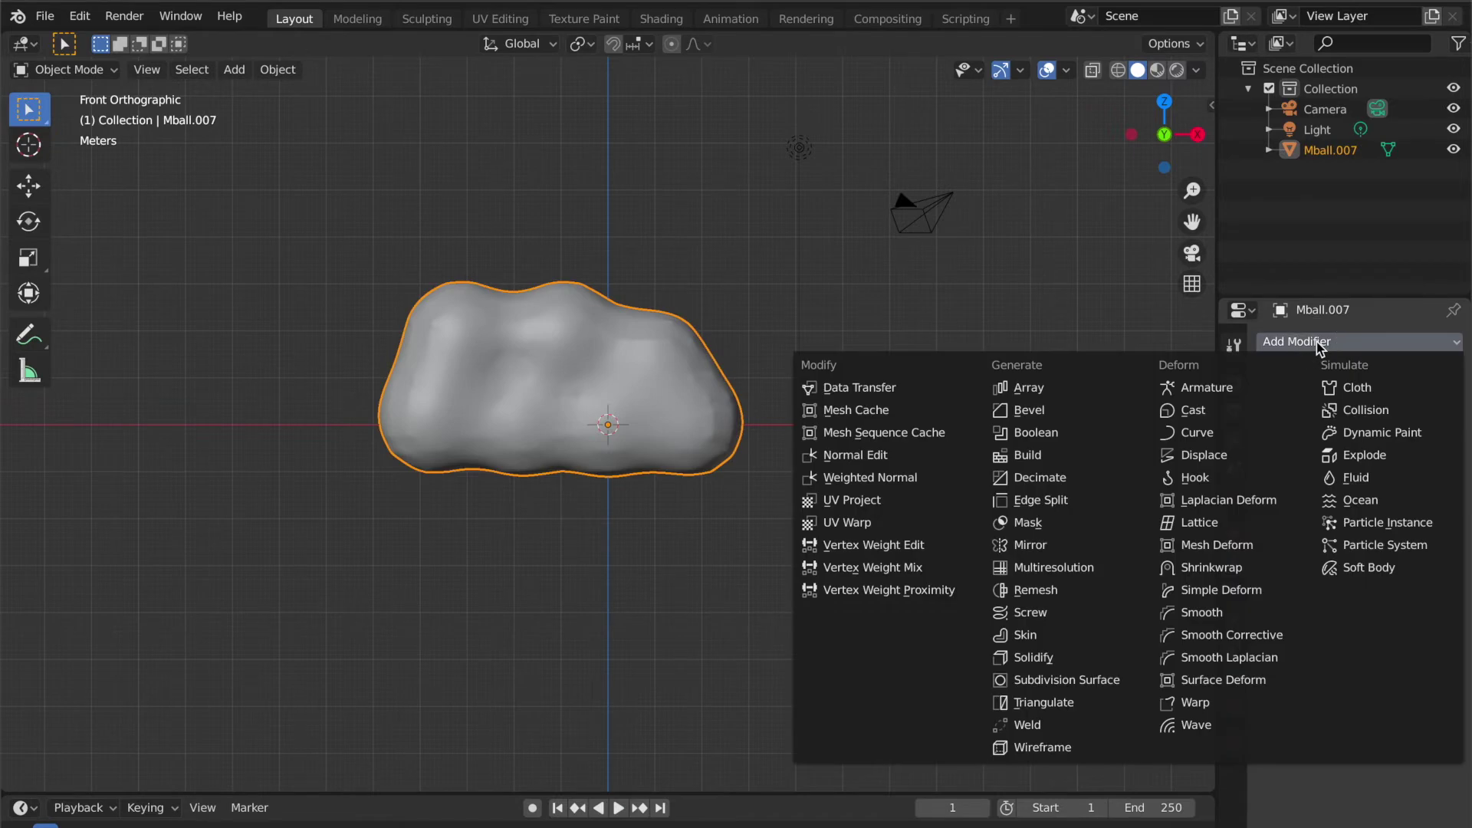
- Add a Displace modifier with a new texture named Texture
click(1237, 457)
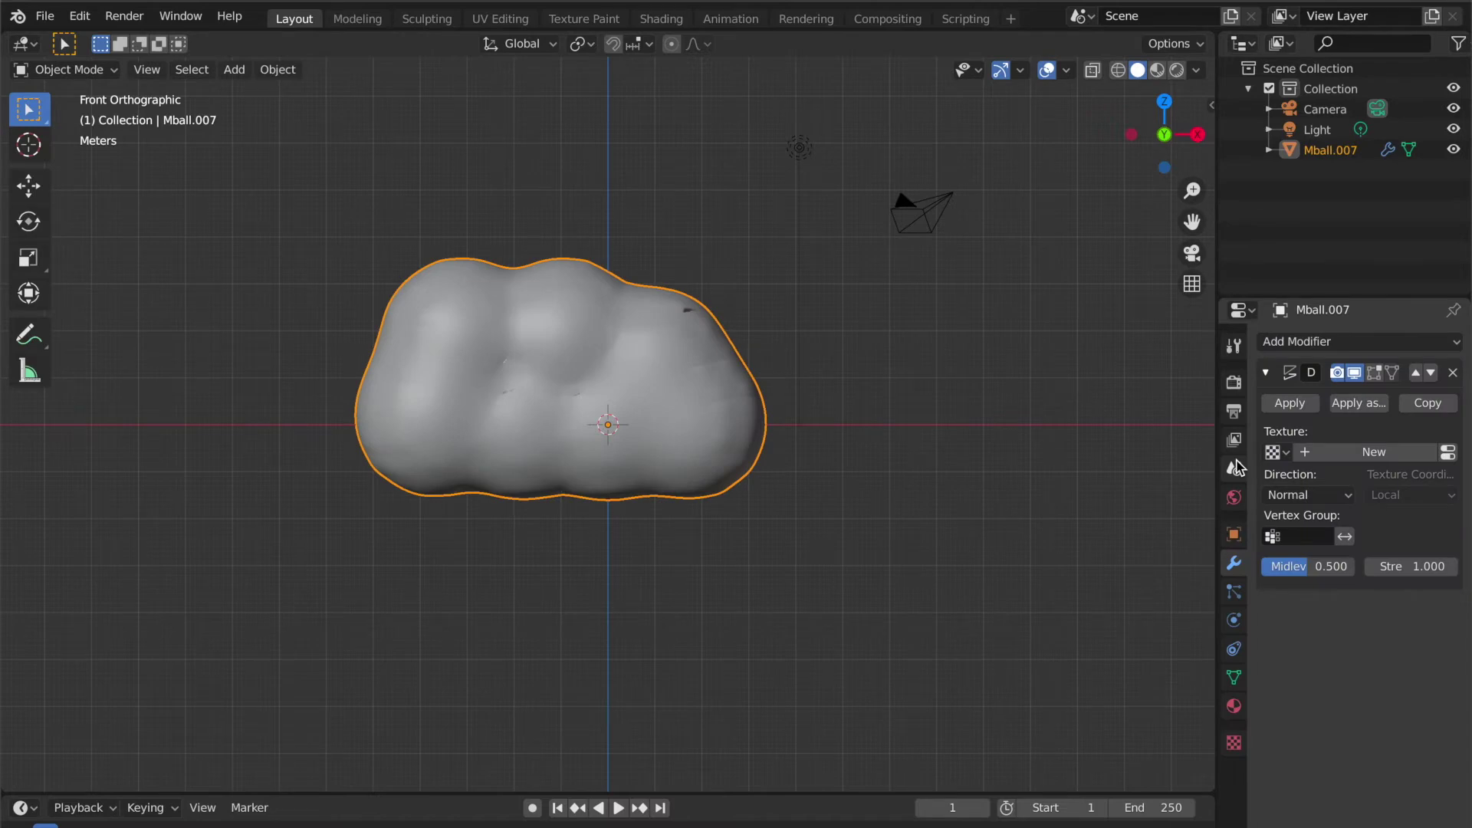
click(1335, 459)
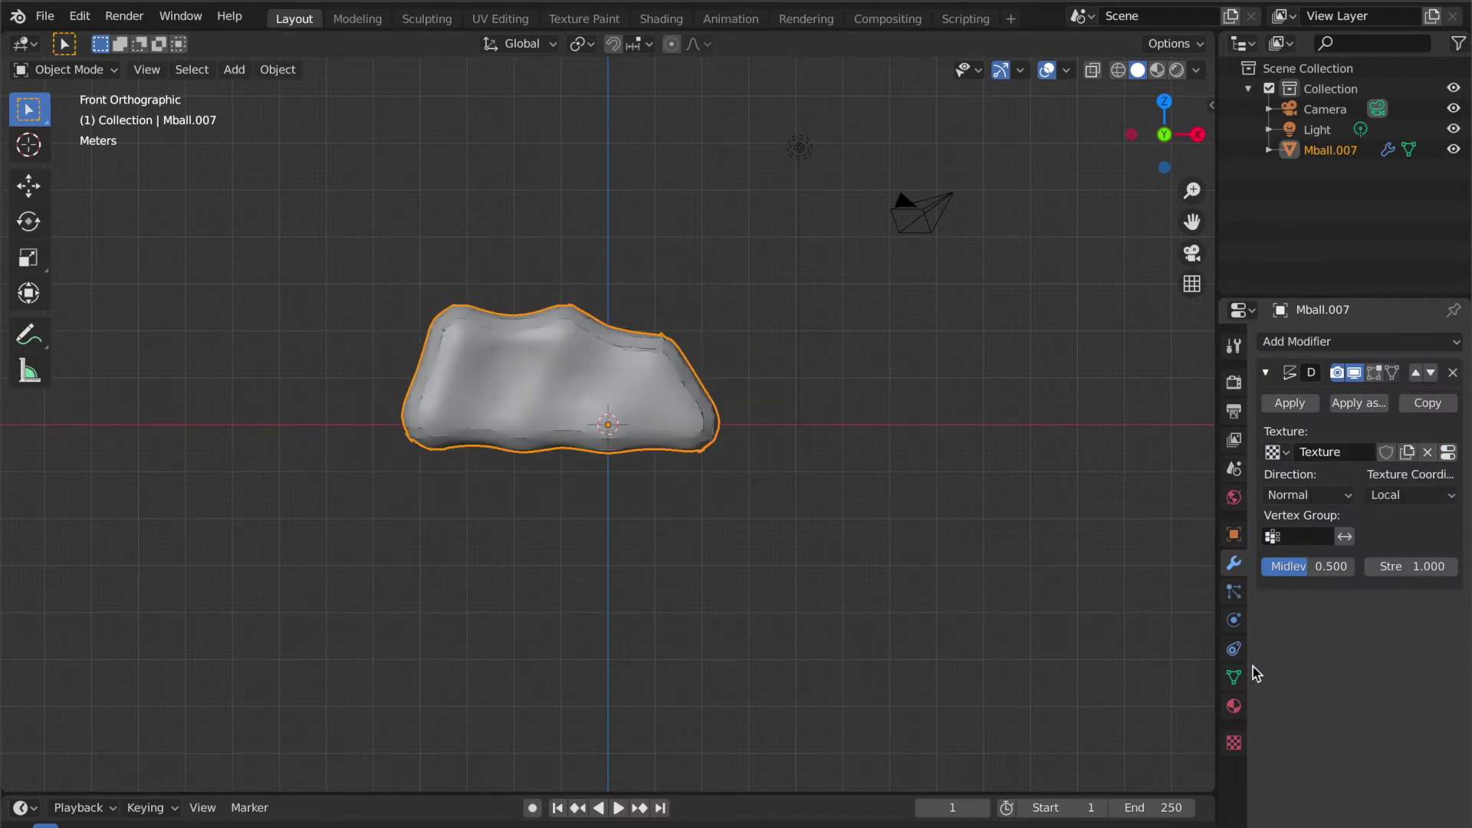
- Make the displacement texture Clouds noise with size 0.85
click(1234, 743)
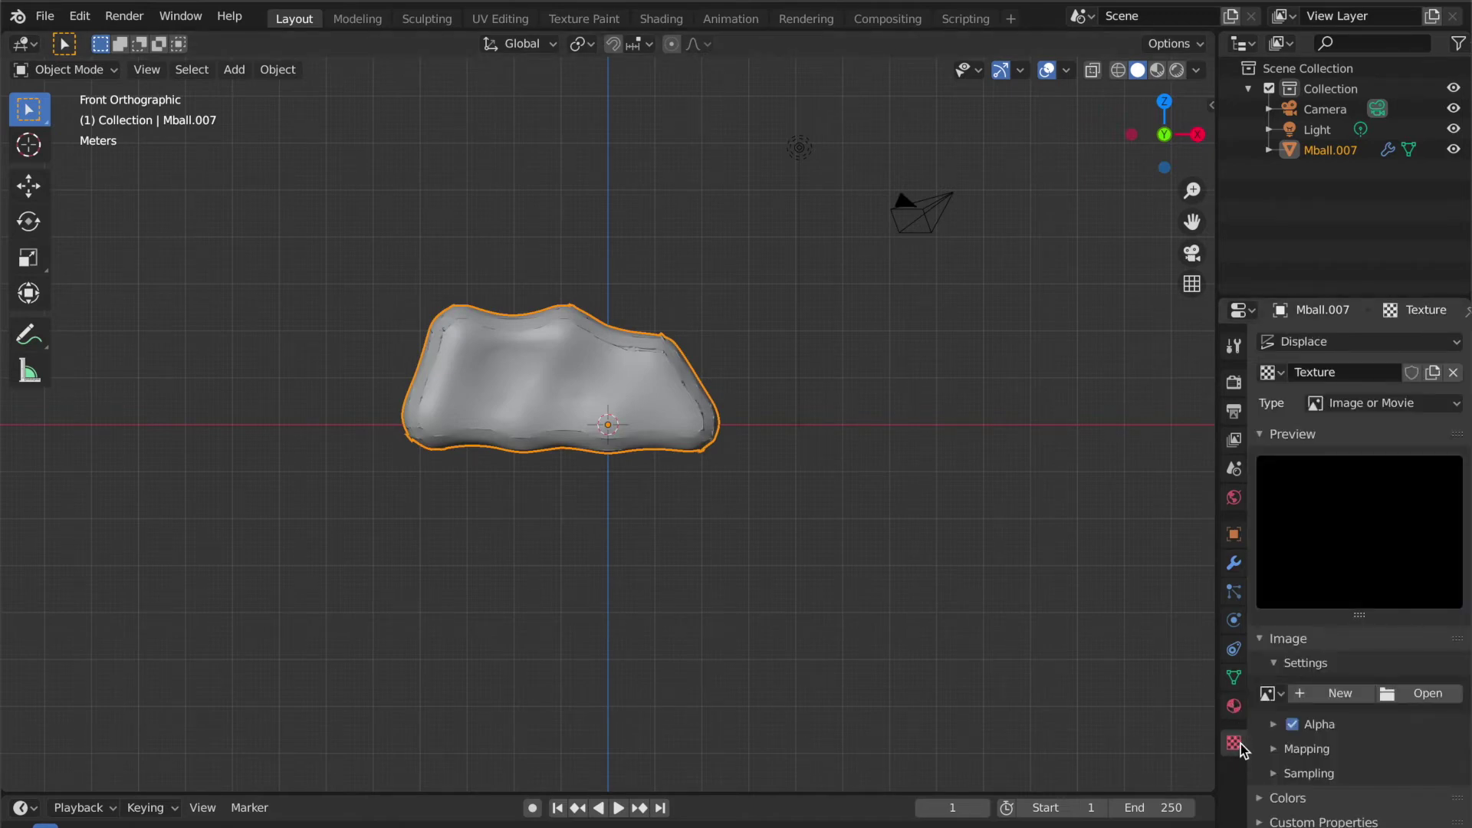
click(1366, 406)
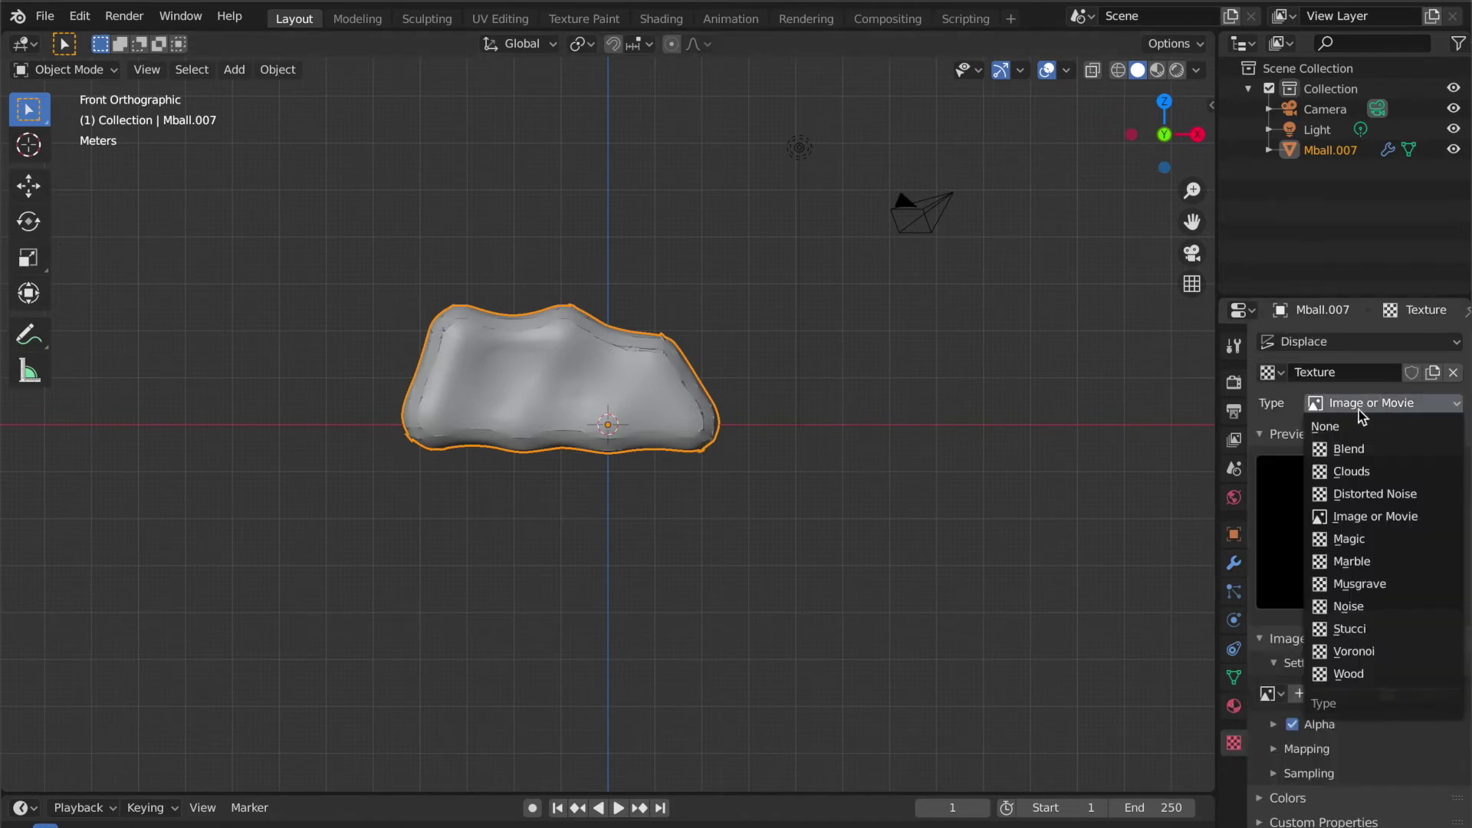
click(1350, 472)
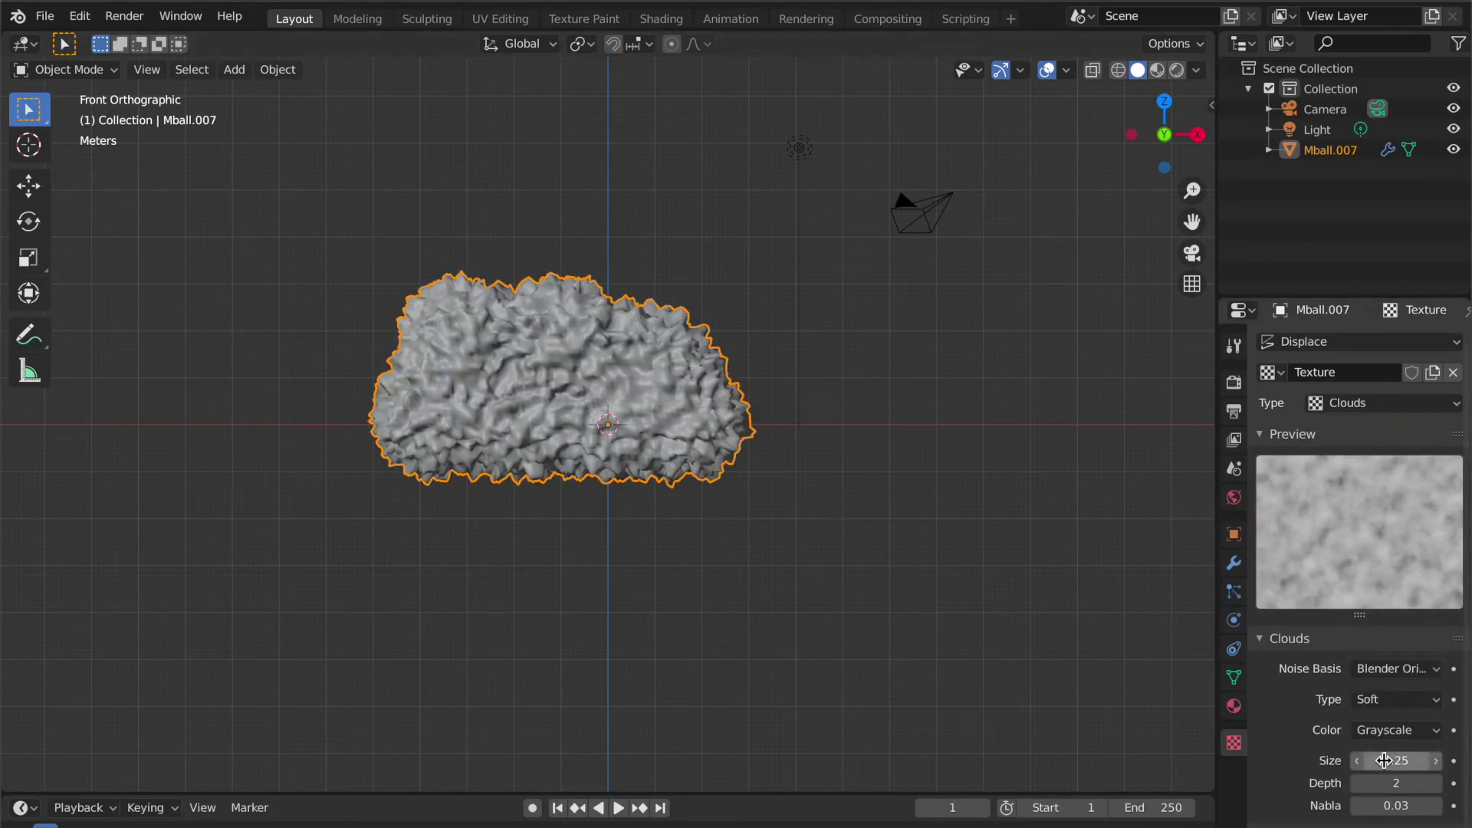
mouse_move(1404, 760)
mouse_down()
mouse_move(1471, 760)
mouse_move(1396, 761)
mouse_up()
click(862, 686)
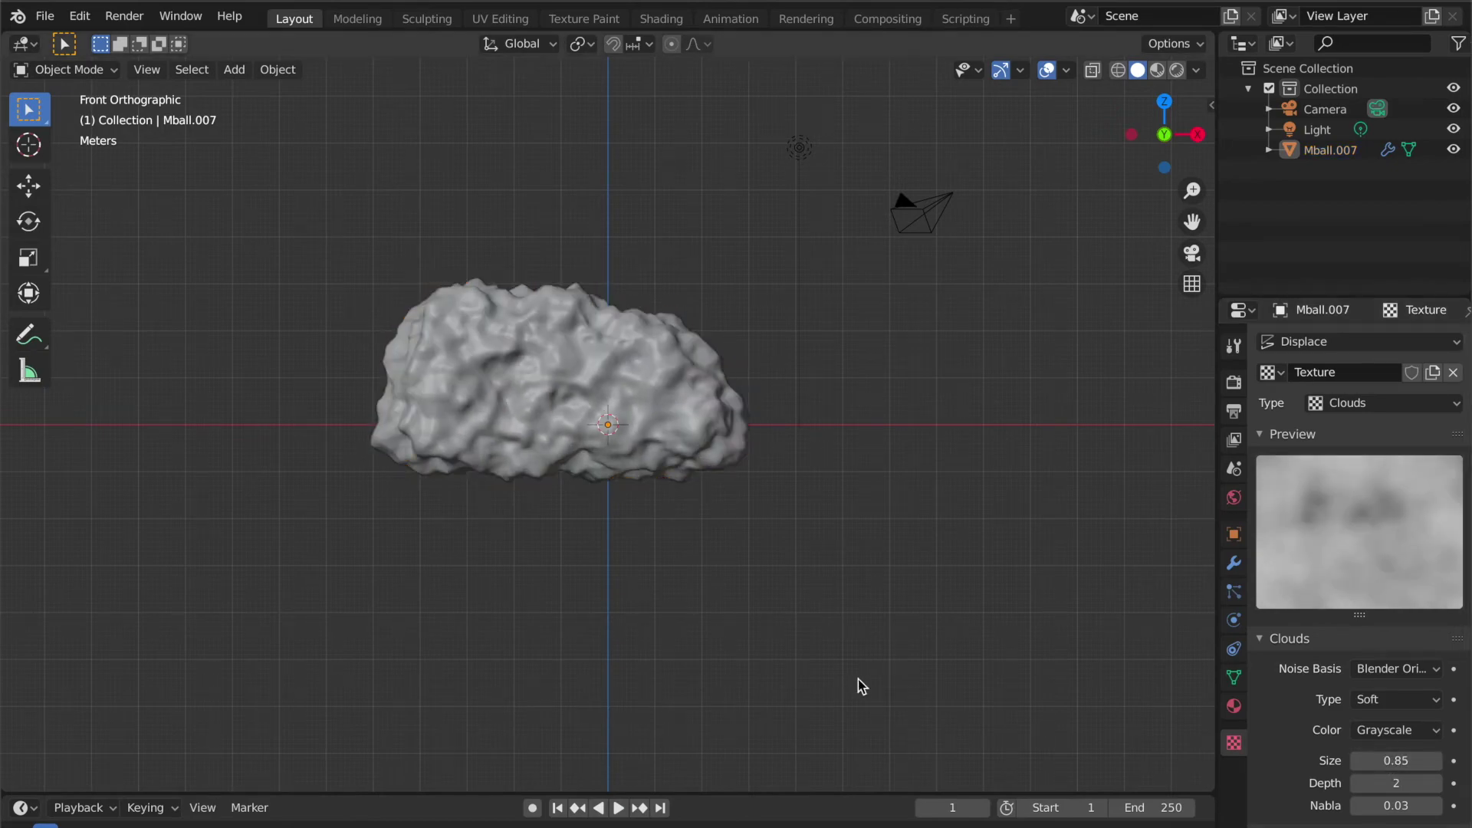
middle_drag(664, 455, 664, 459)
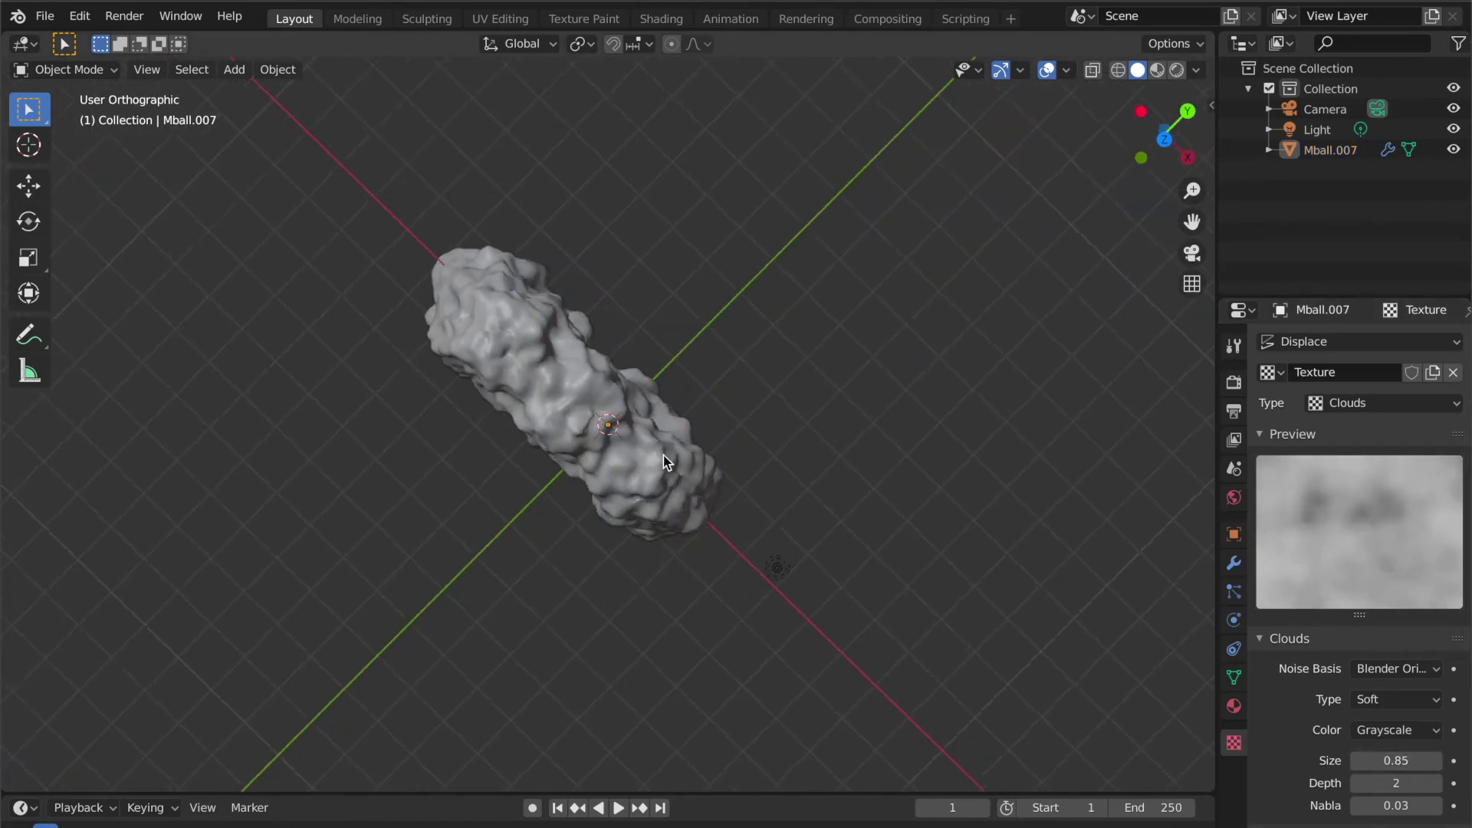
key(KP_1)
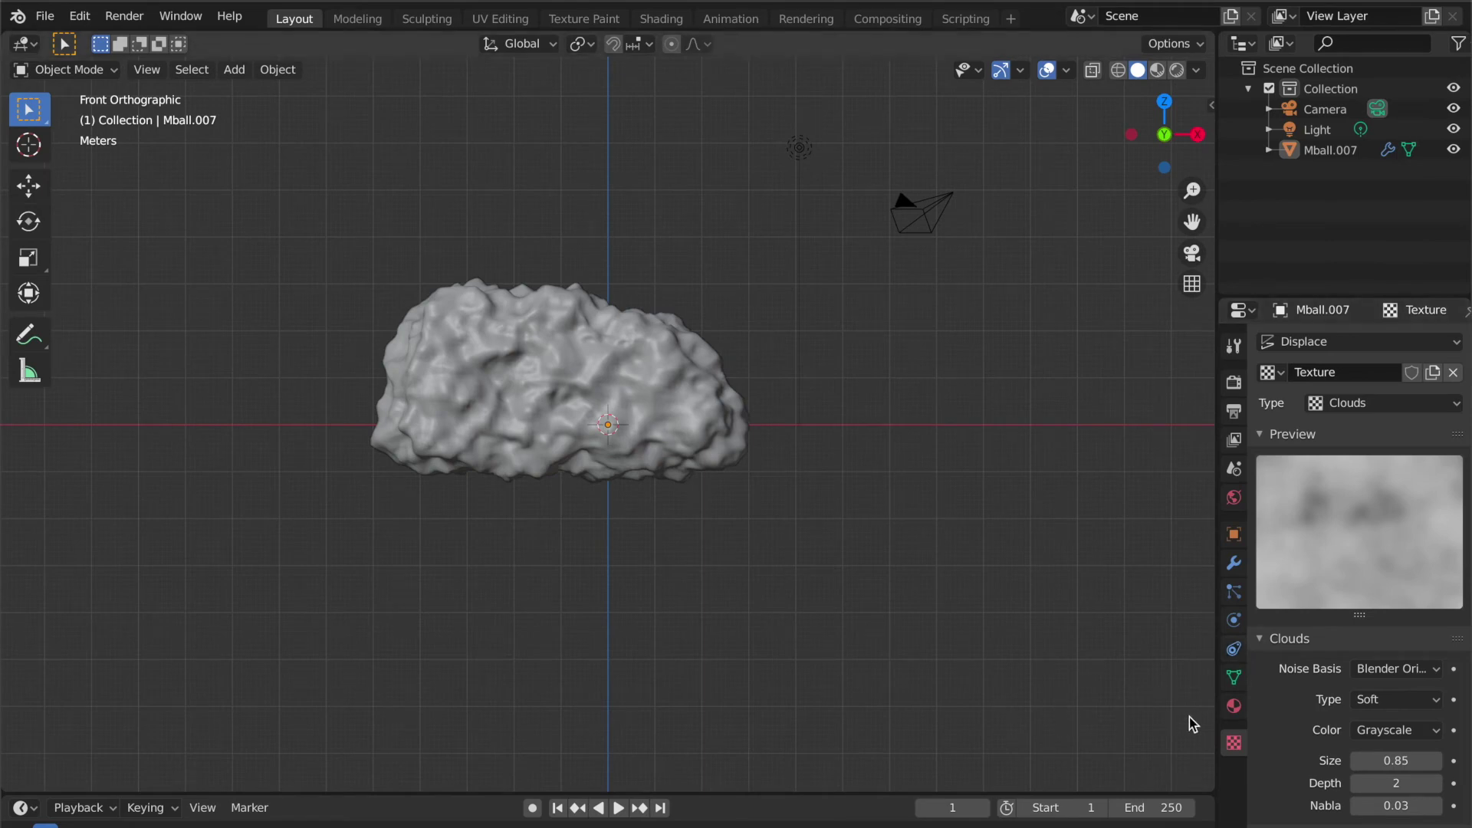
click(1234, 707)
- Create a new material and delete its Principled BSDF node in a Shader Editor below
click(1350, 433)
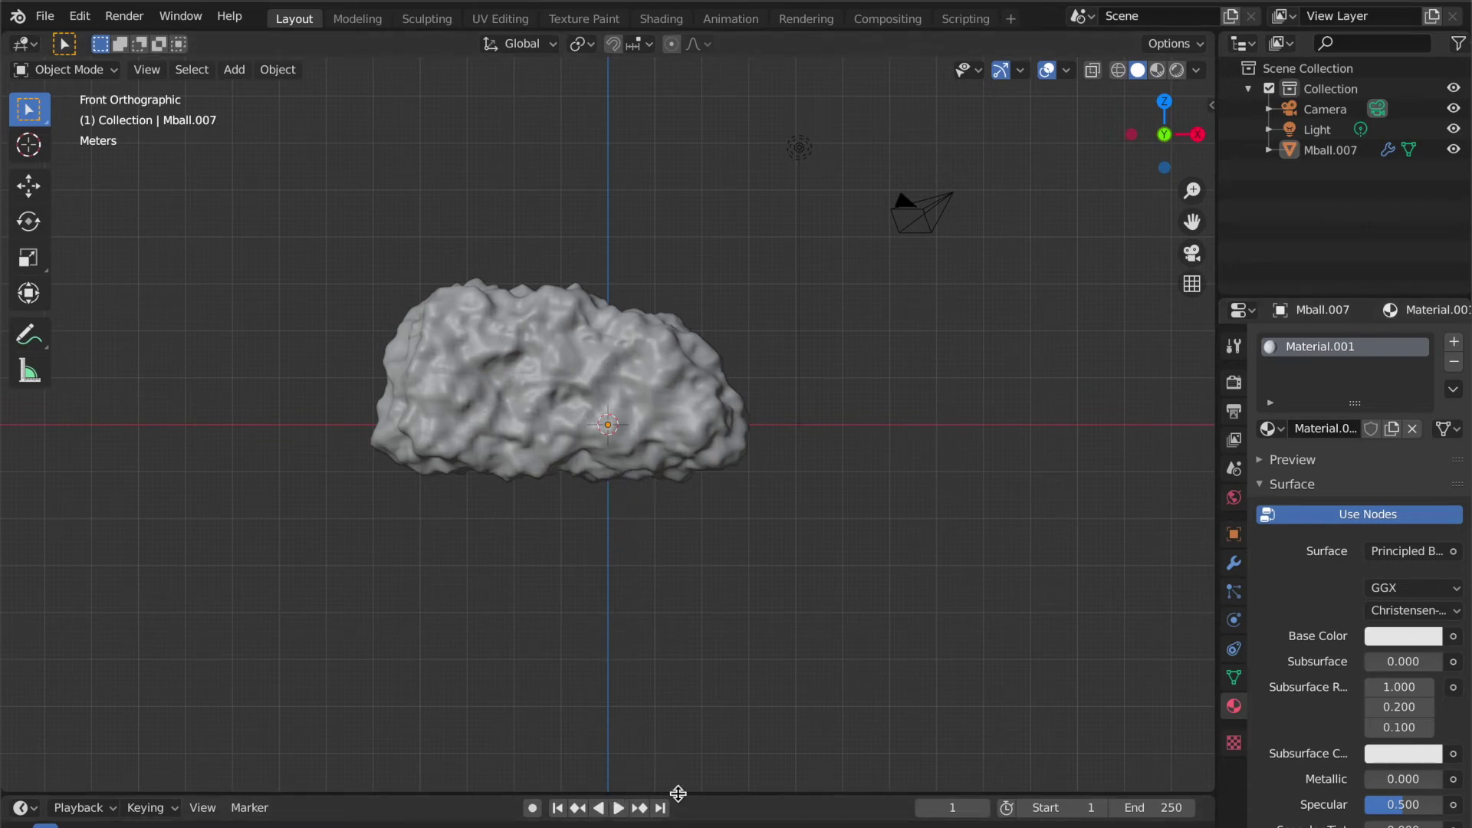
drag(679, 793, 675, 472)
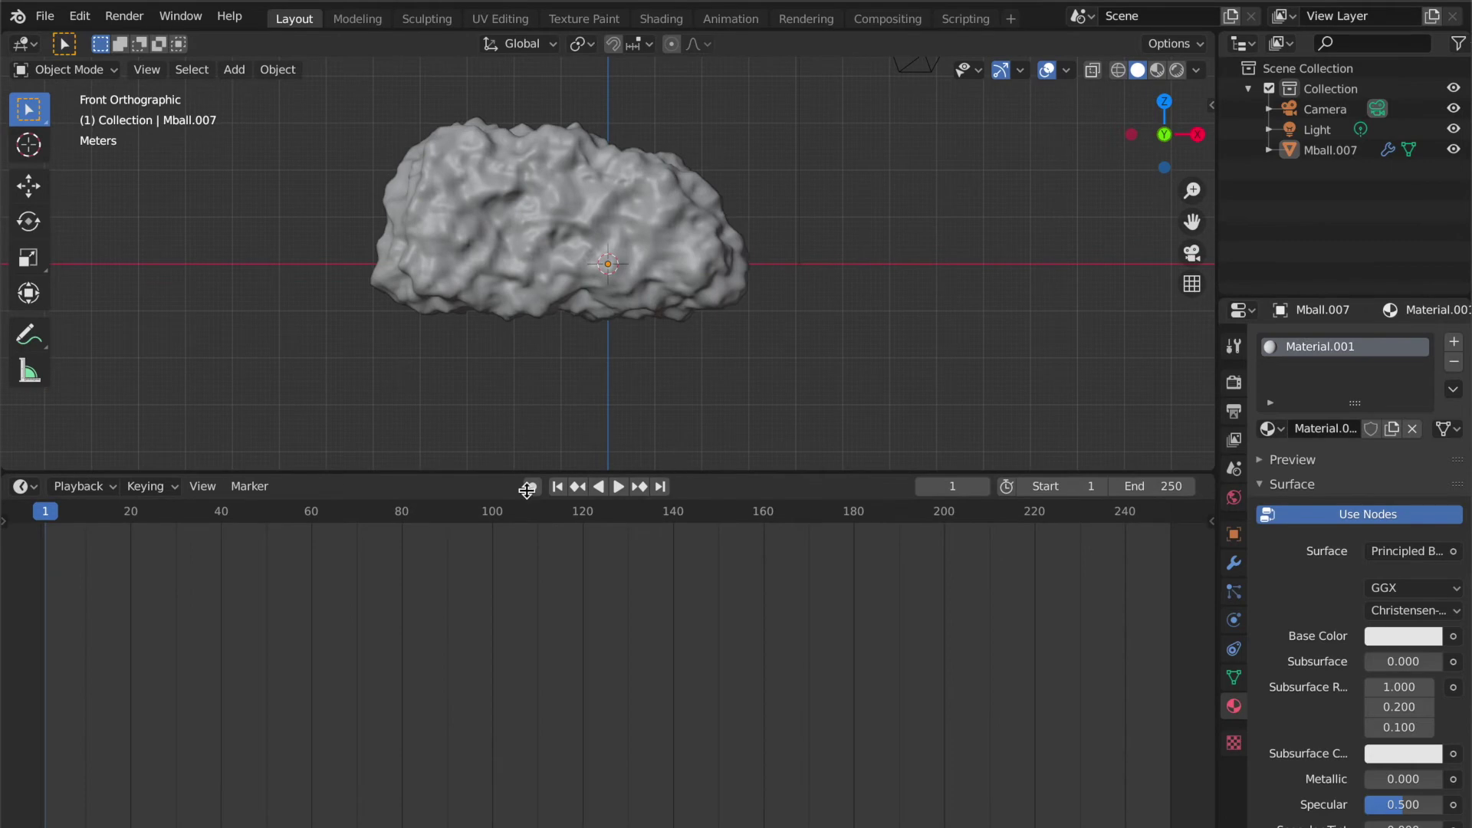
click(33, 486)
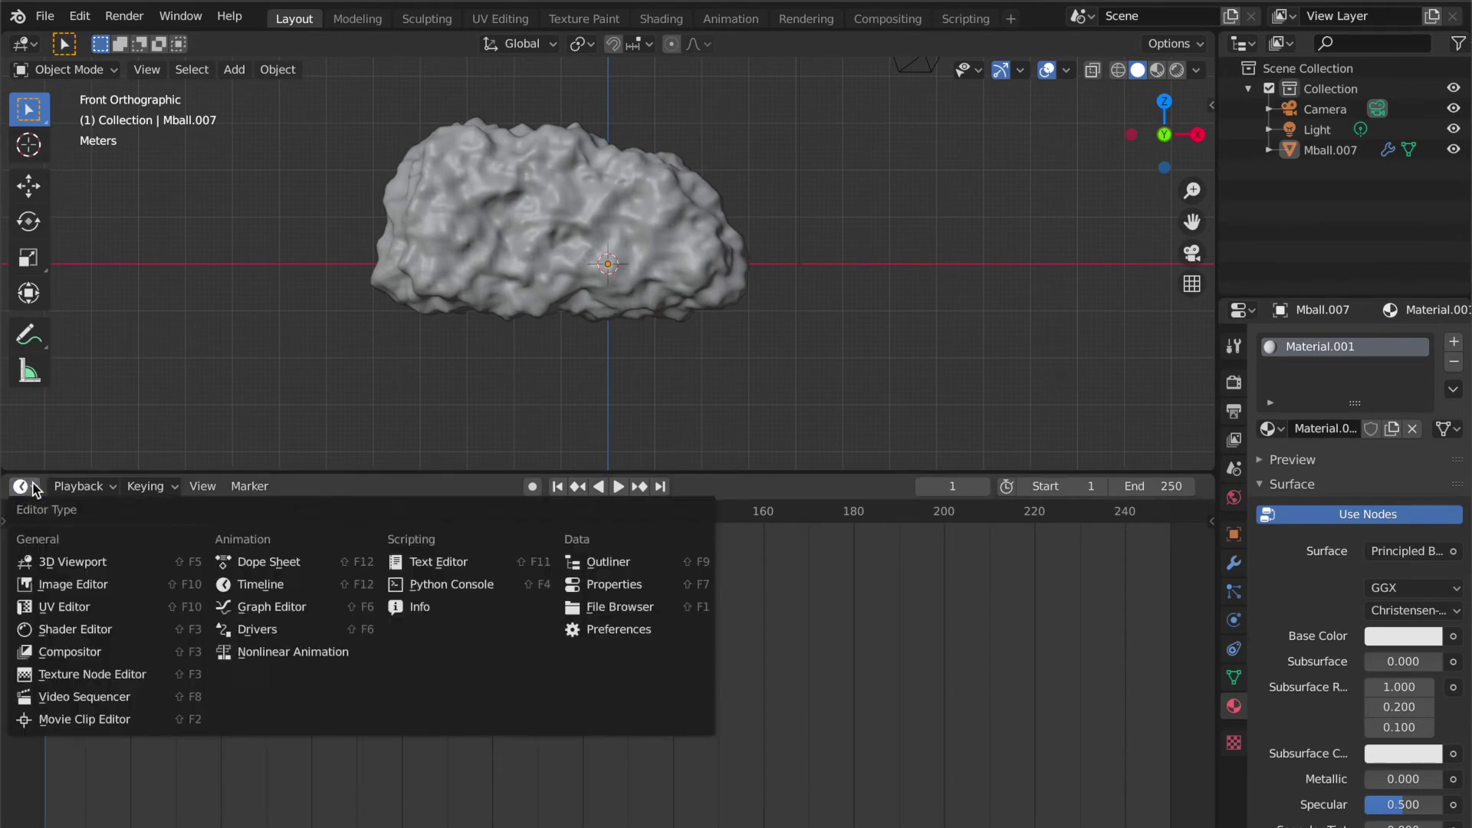
click(75, 626)
scroll(522, 642, down, 3)
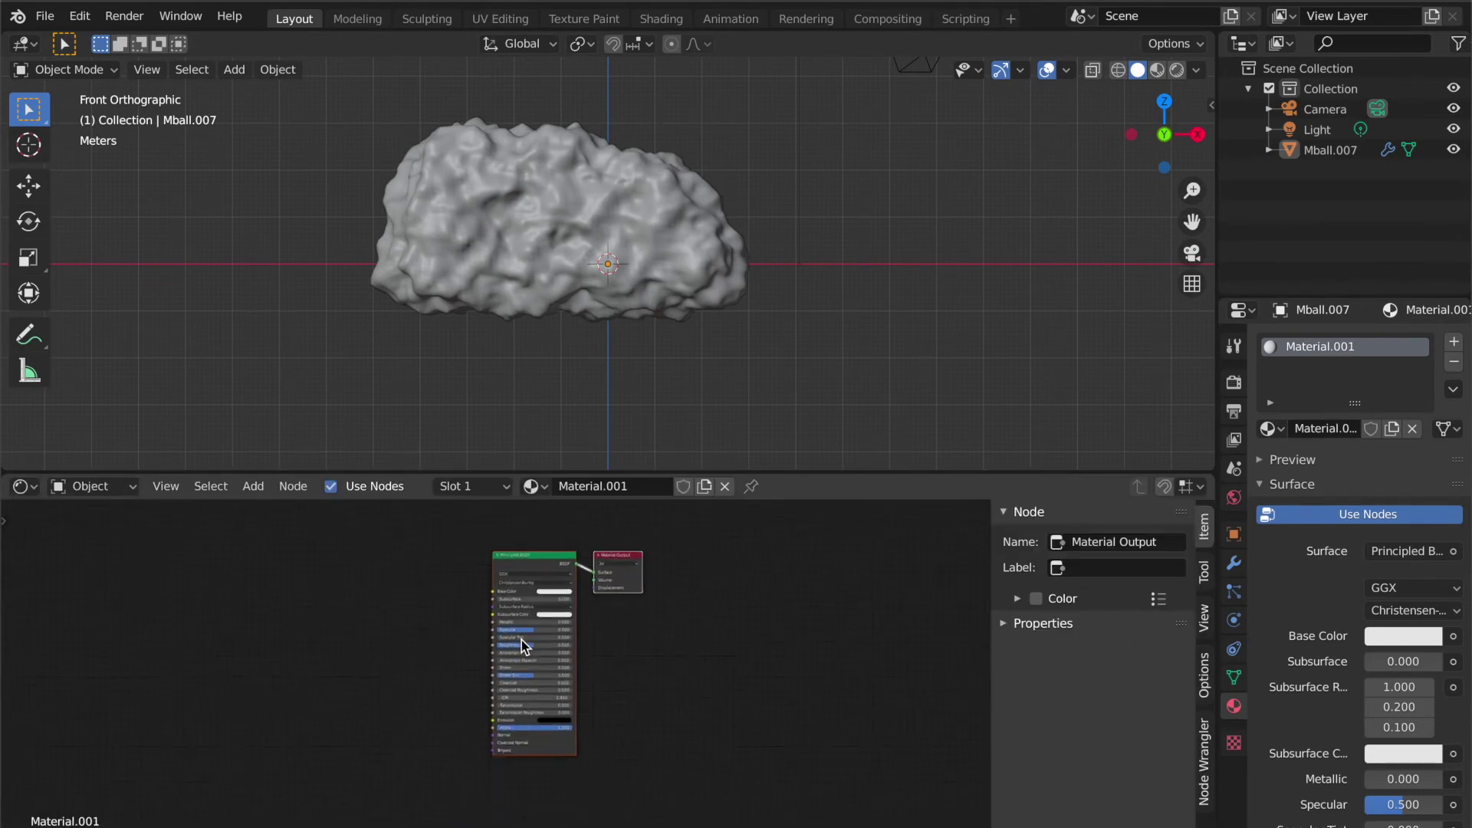
scroll(522, 642, up, 1)
scroll(725, 632, up, 3)
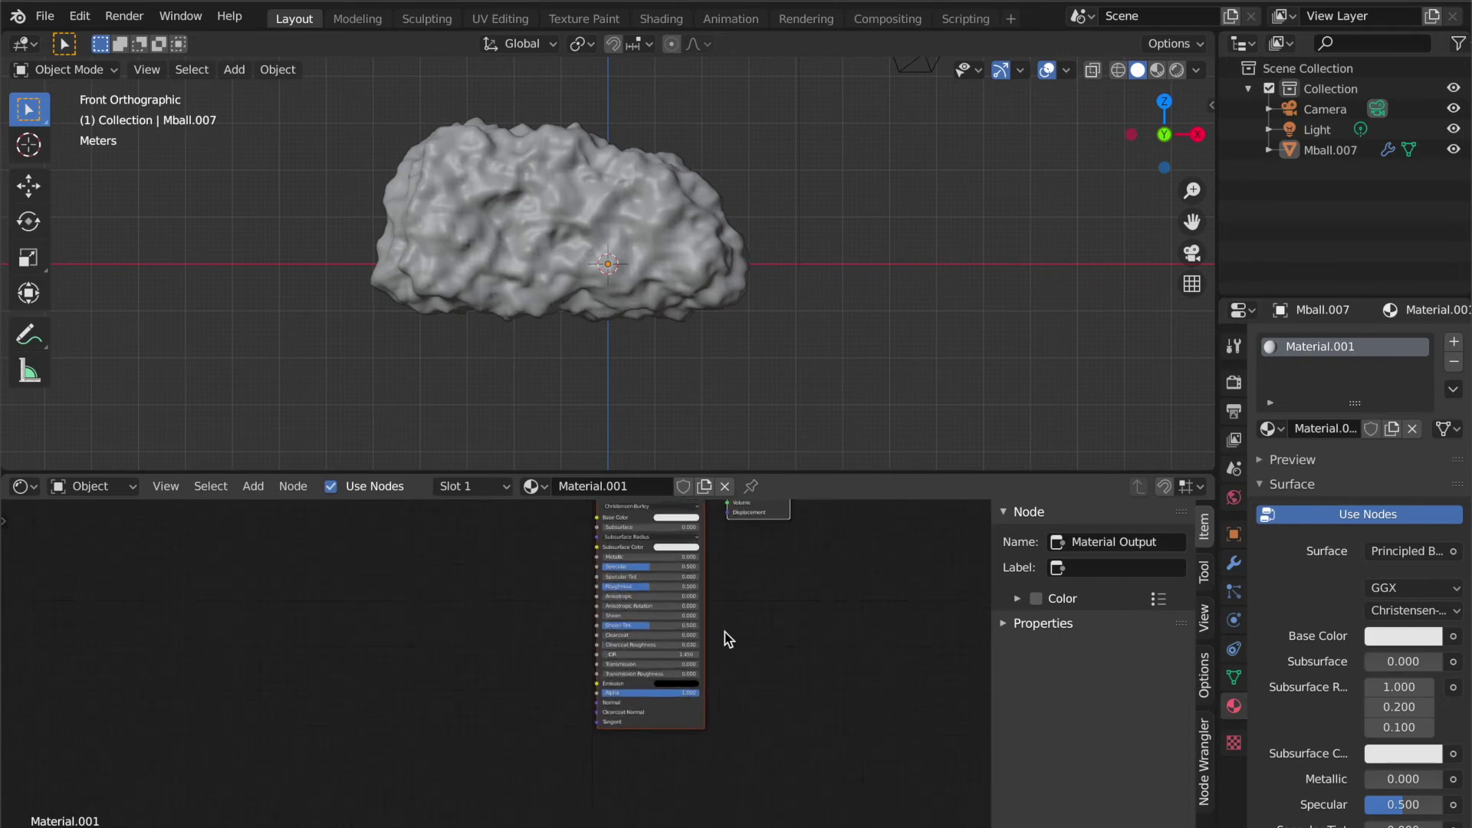
click(624, 582)
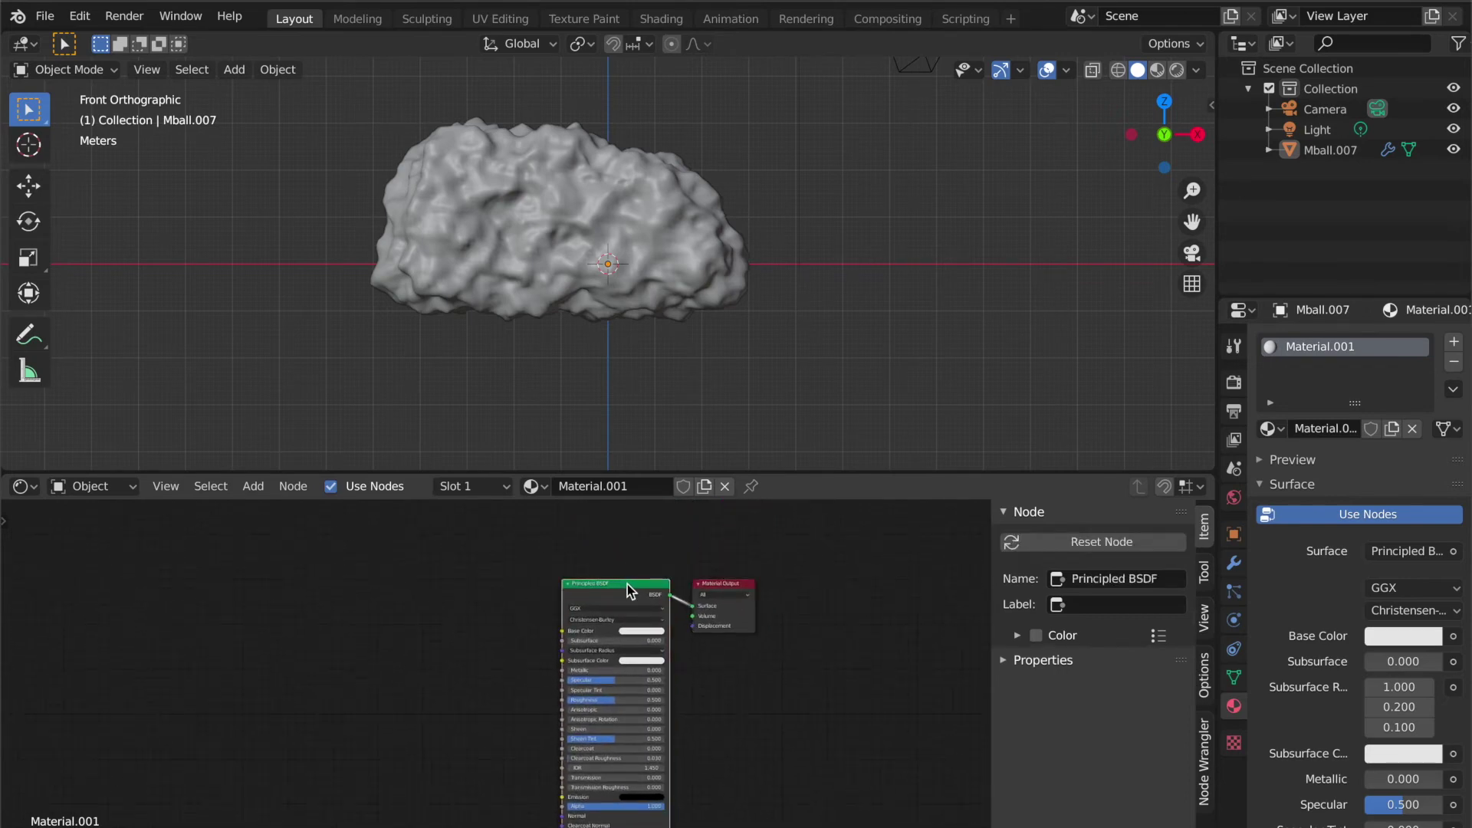
key(x)
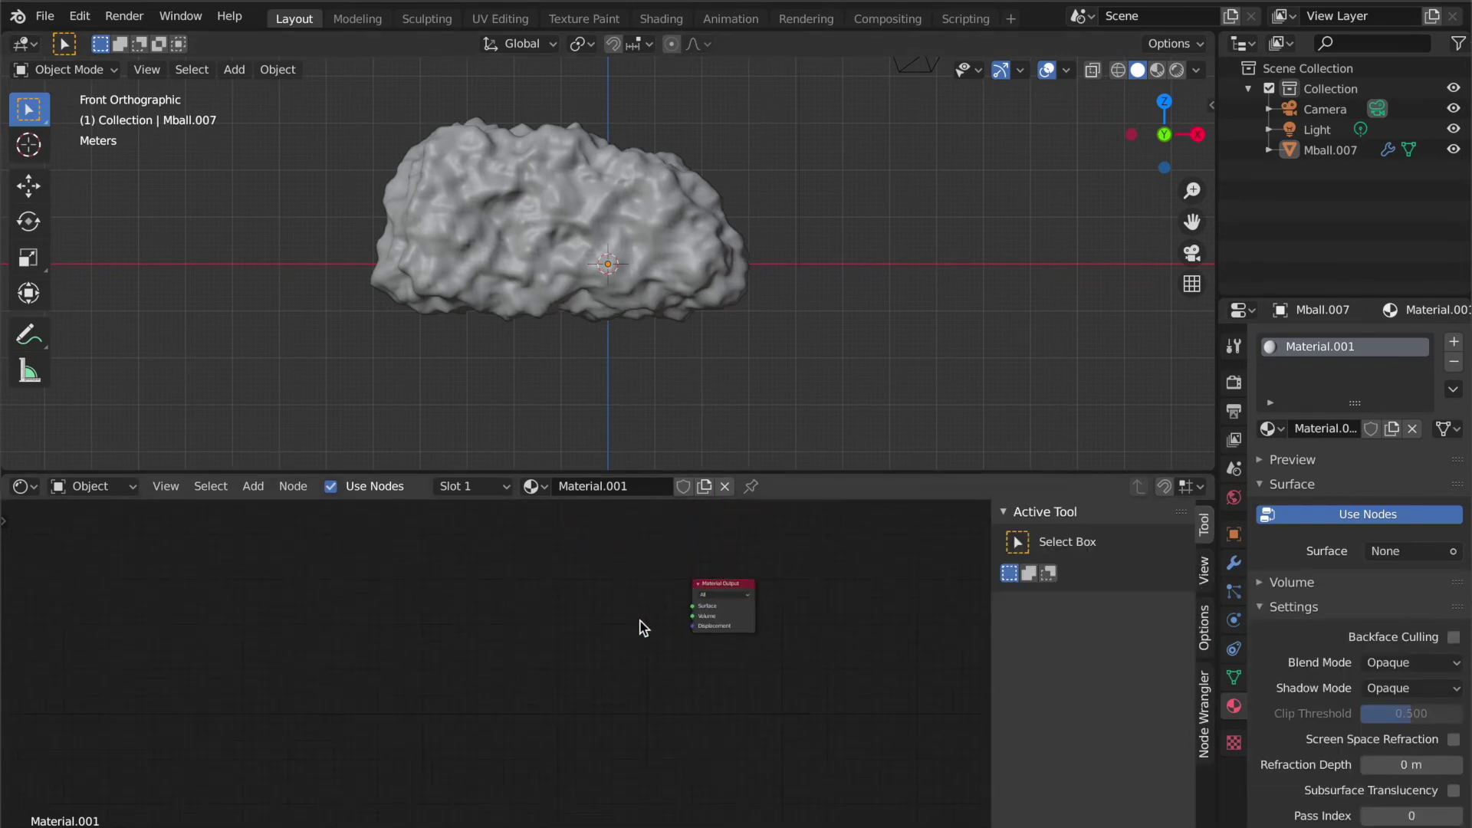
- Add a Principled Volume node and link it to the Material Output's Volume input
scroll(643, 627, up, 3)
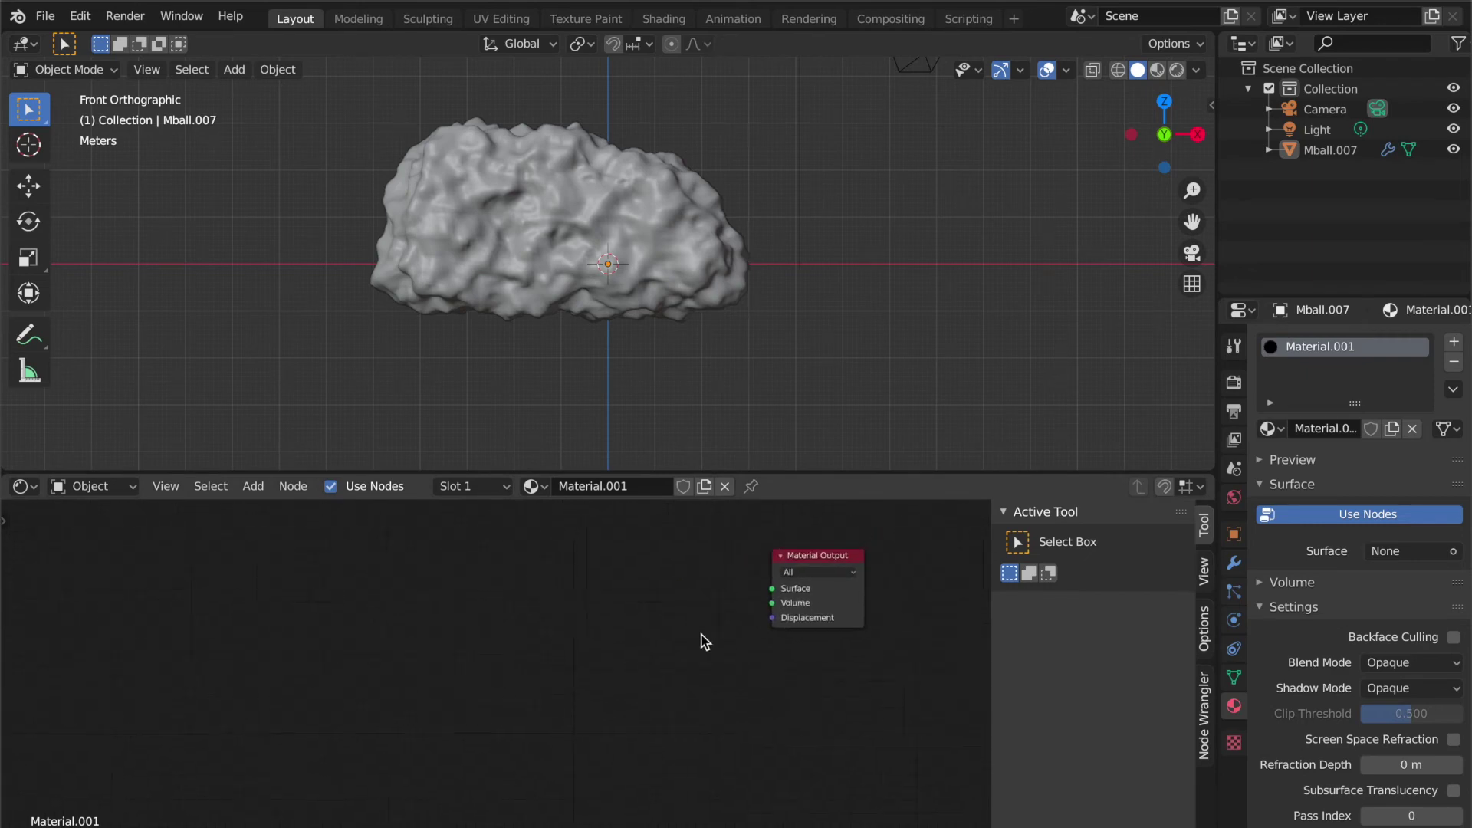
key(Home)
key(shift+a)
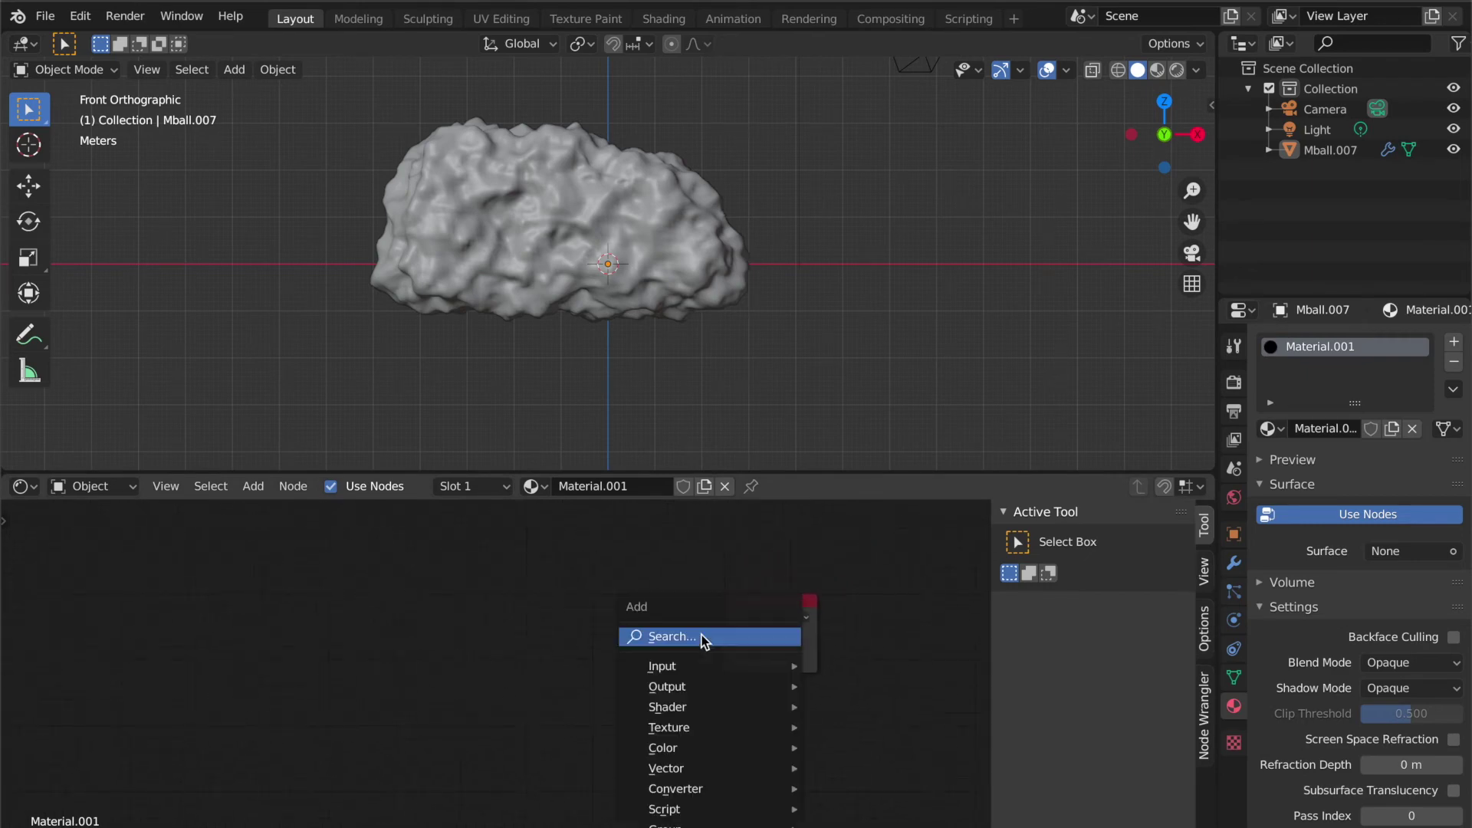
click(703, 639)
text(pri)
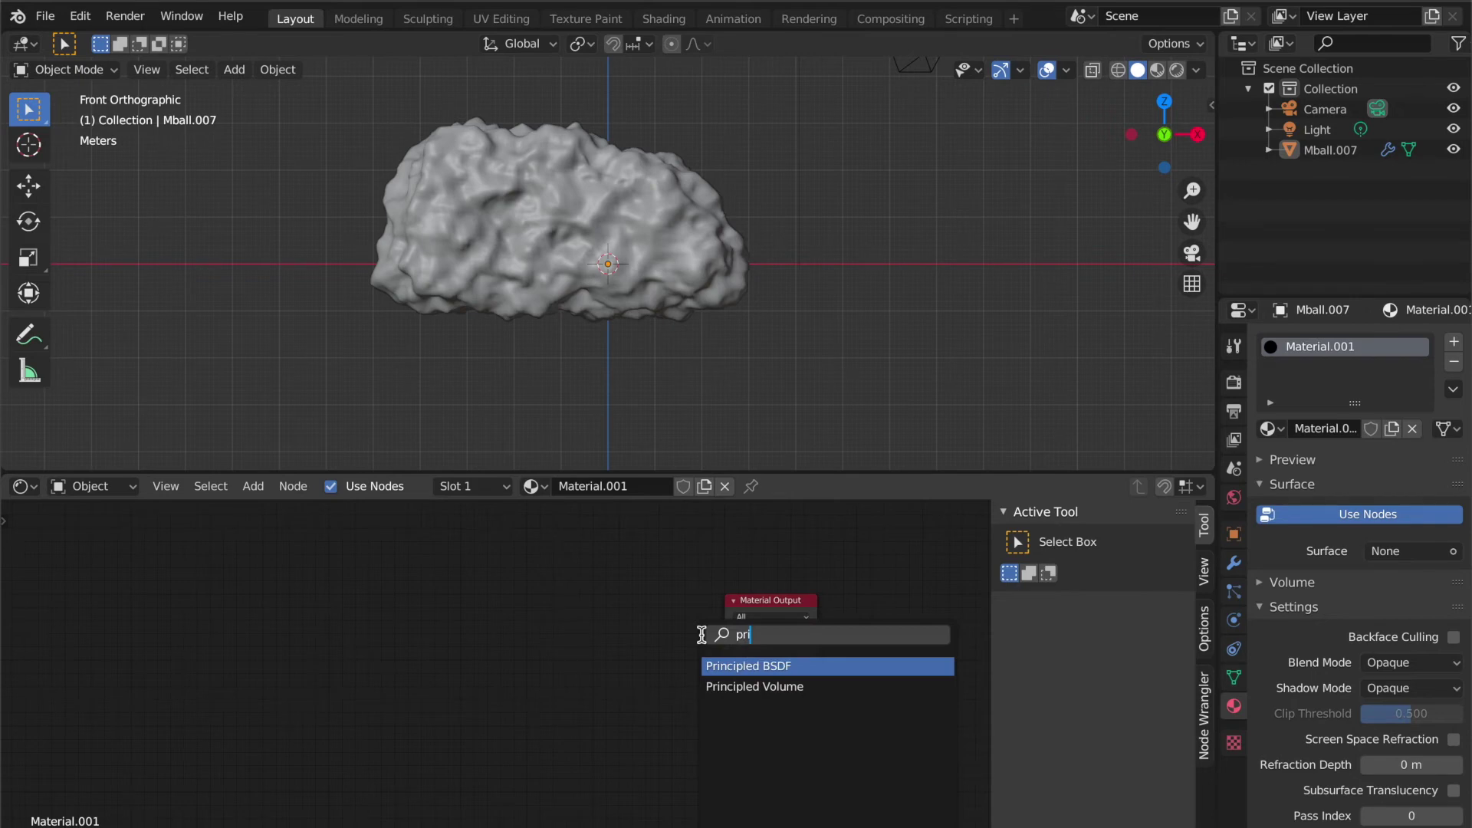
key(Down)
key(Return)
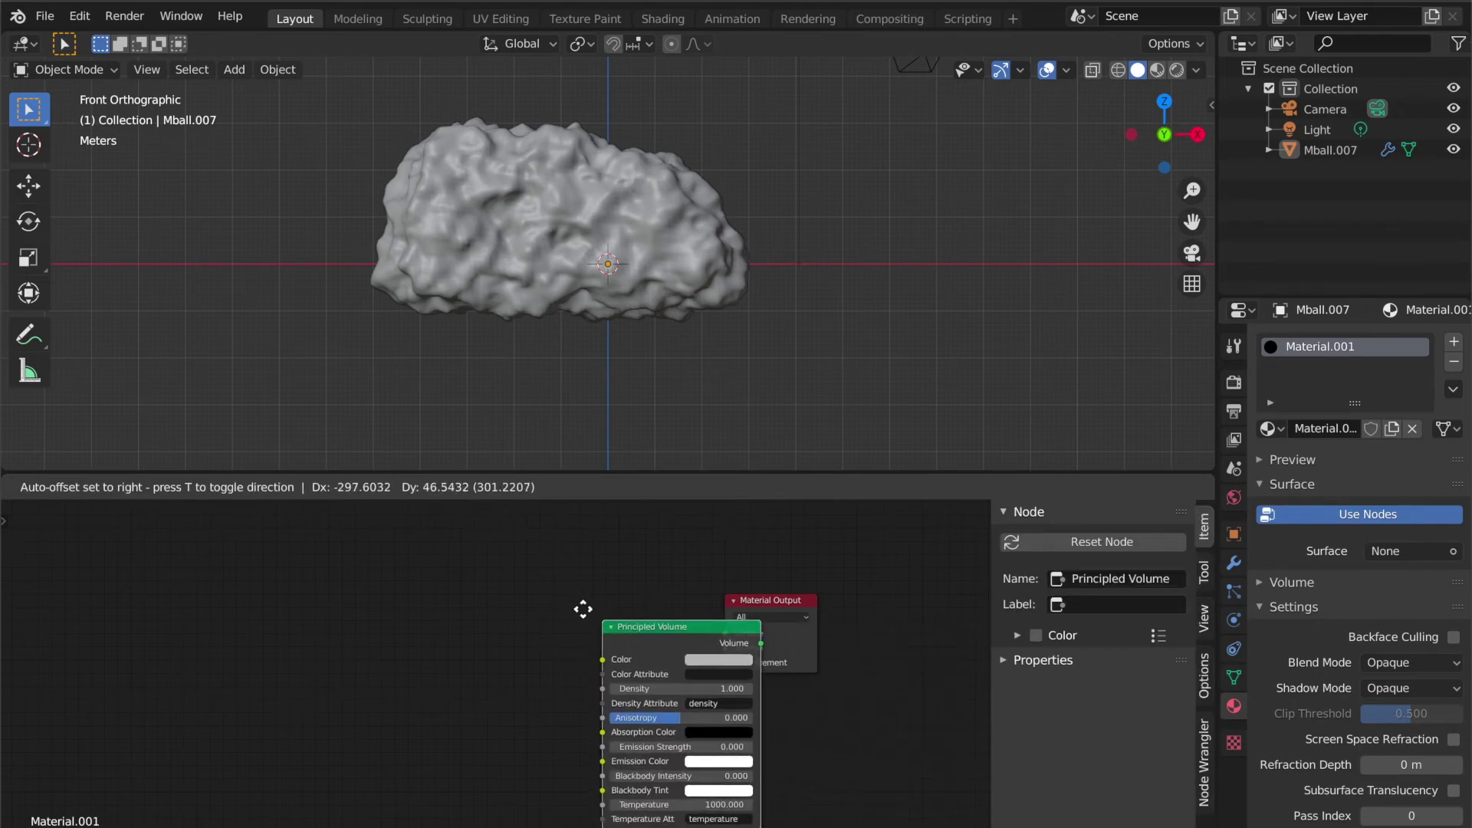
click(531, 587)
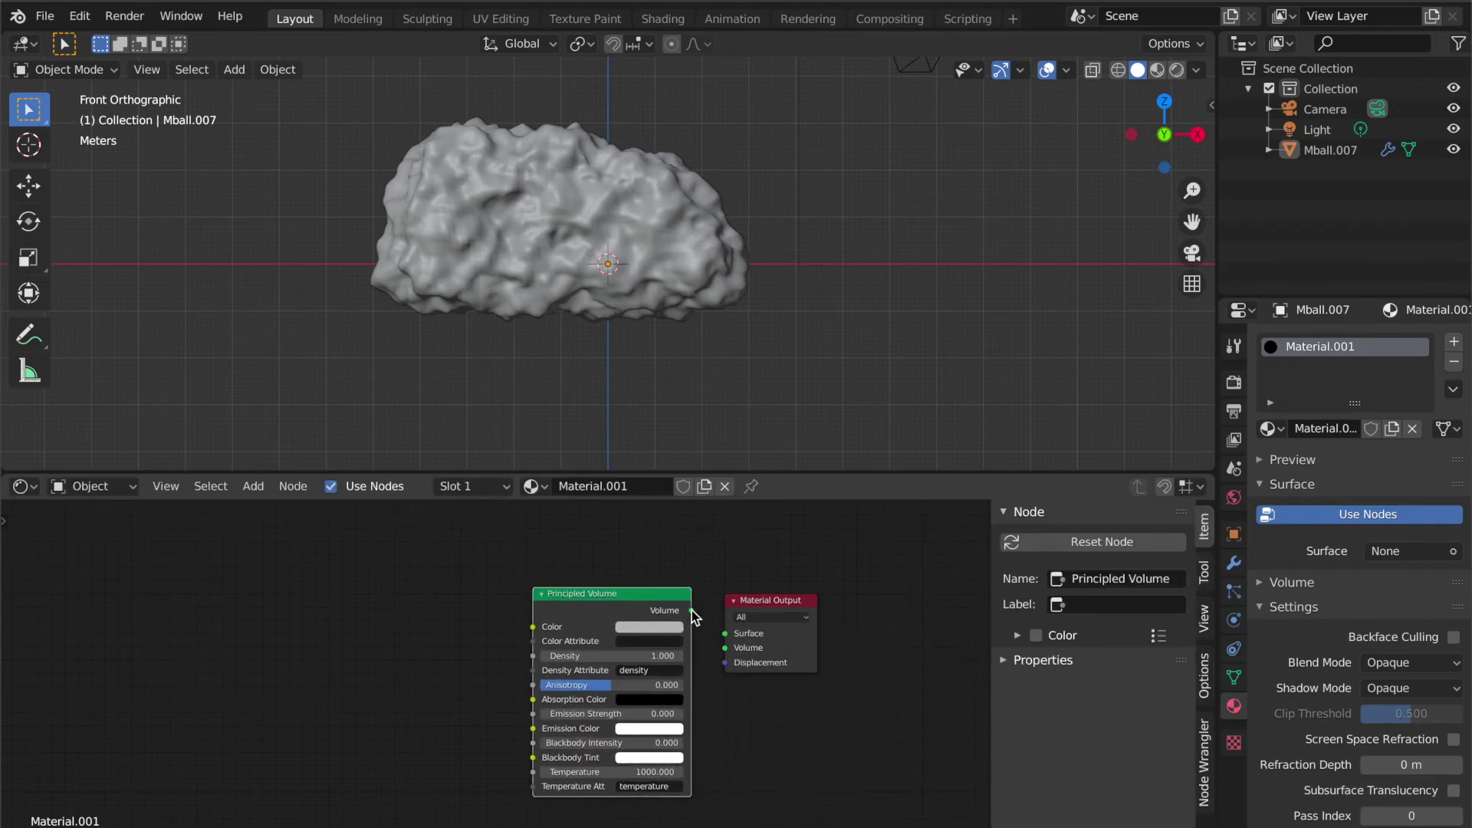
drag(692, 612, 726, 649)
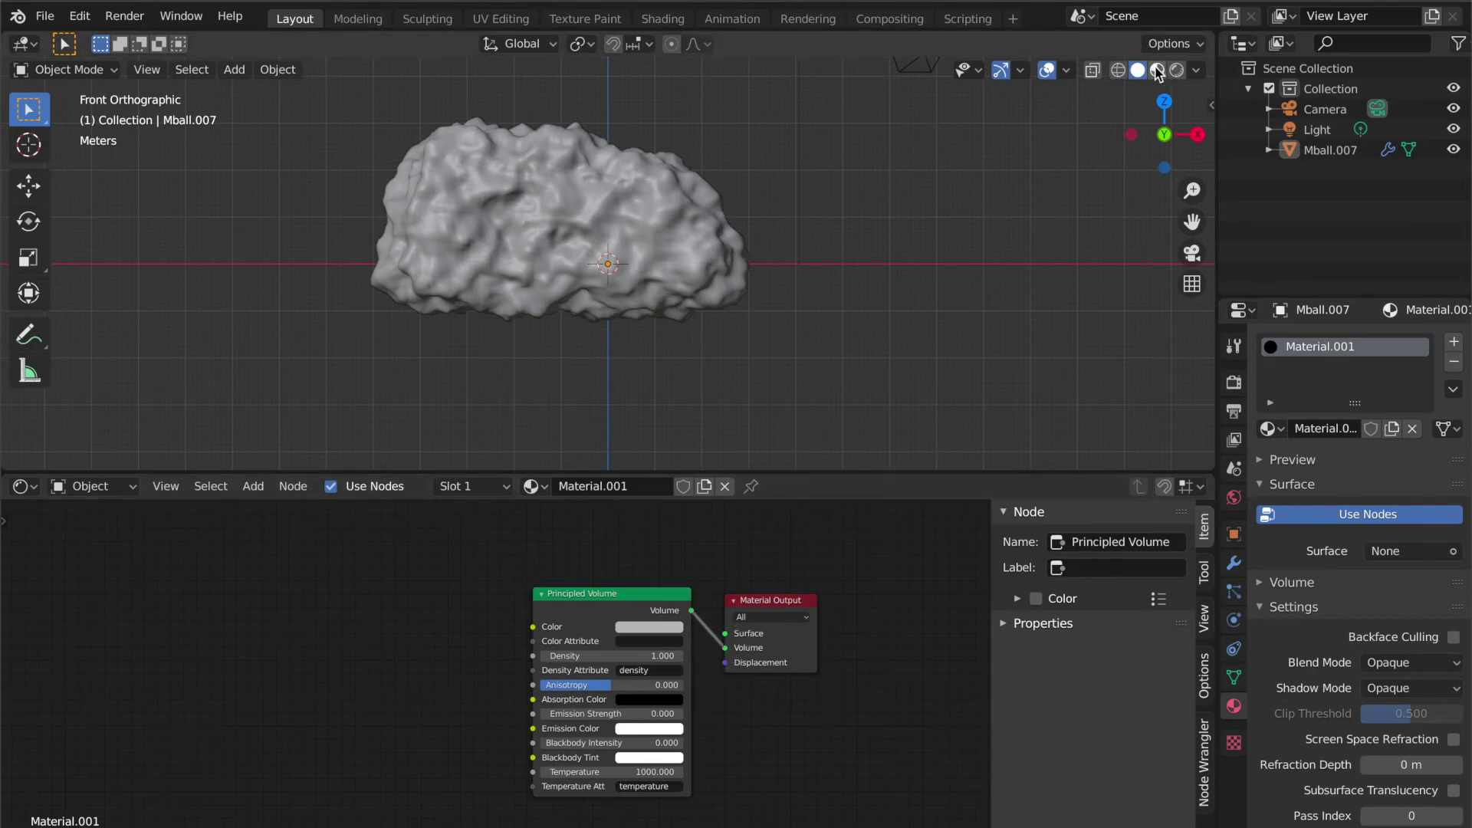
- Switch the viewport to Rendered shading and set the render engine to Cycles
click(1158, 70)
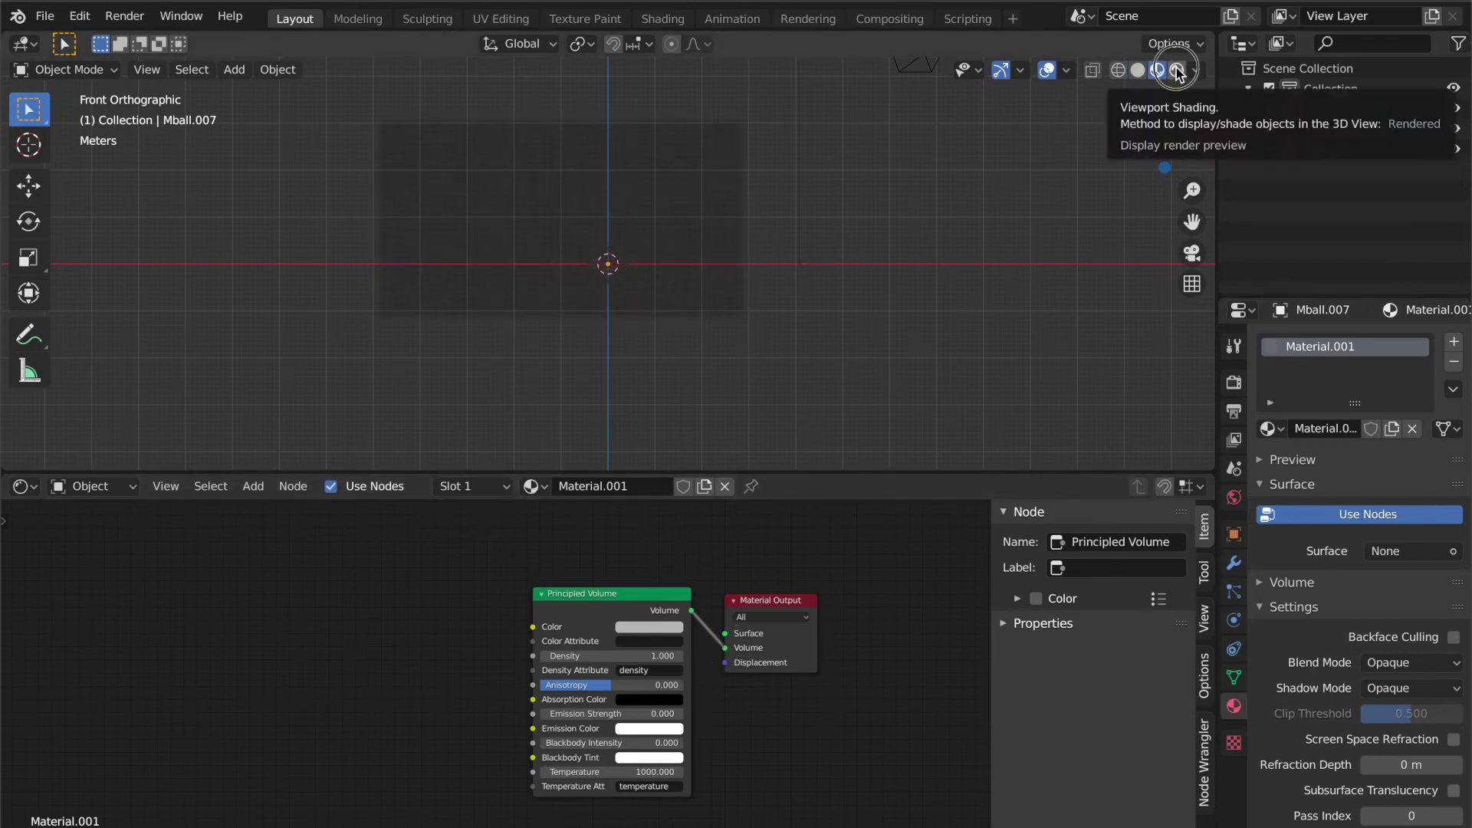
click(1177, 69)
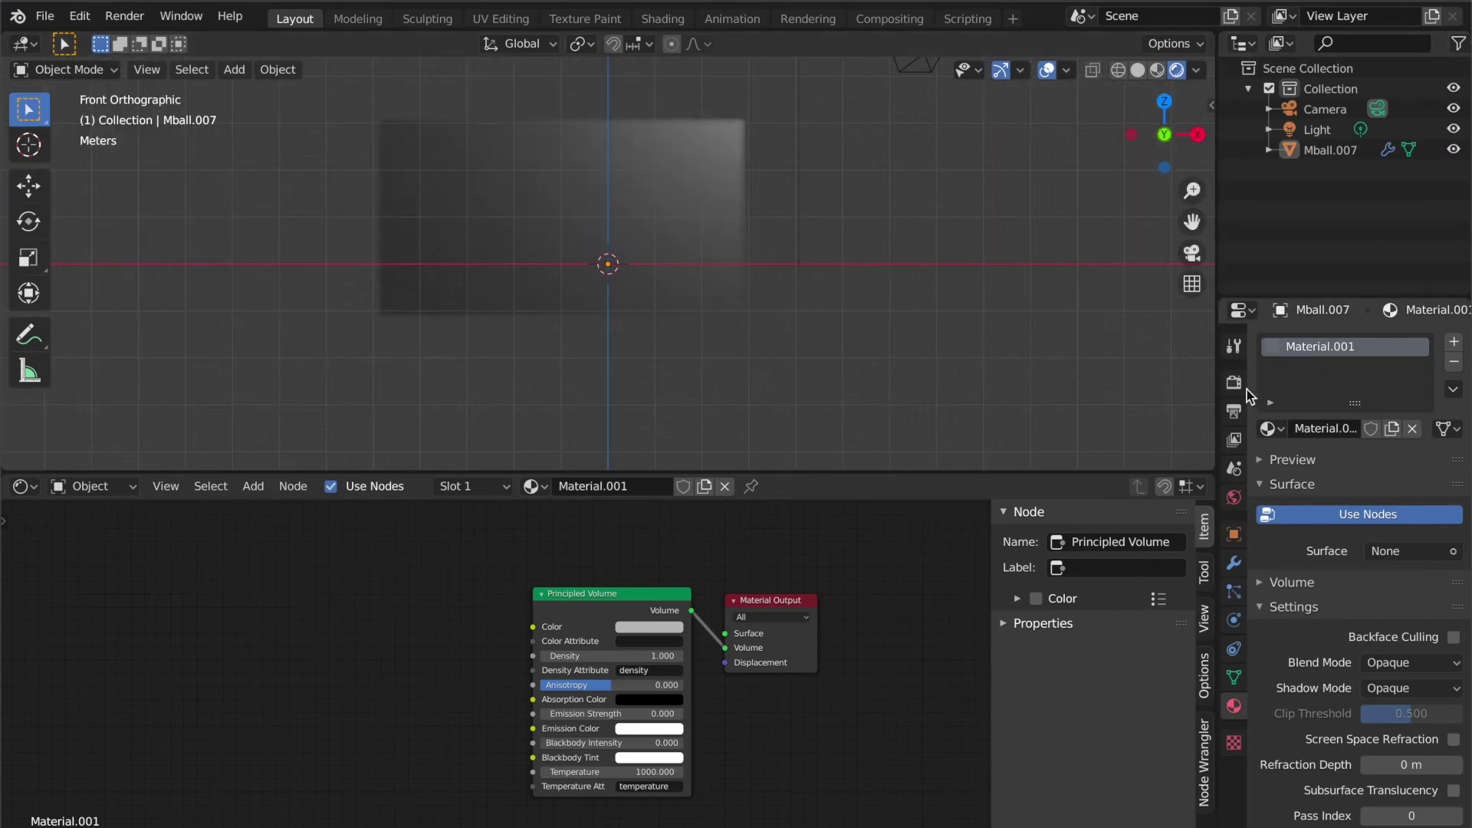
click(1234, 382)
click(1402, 342)
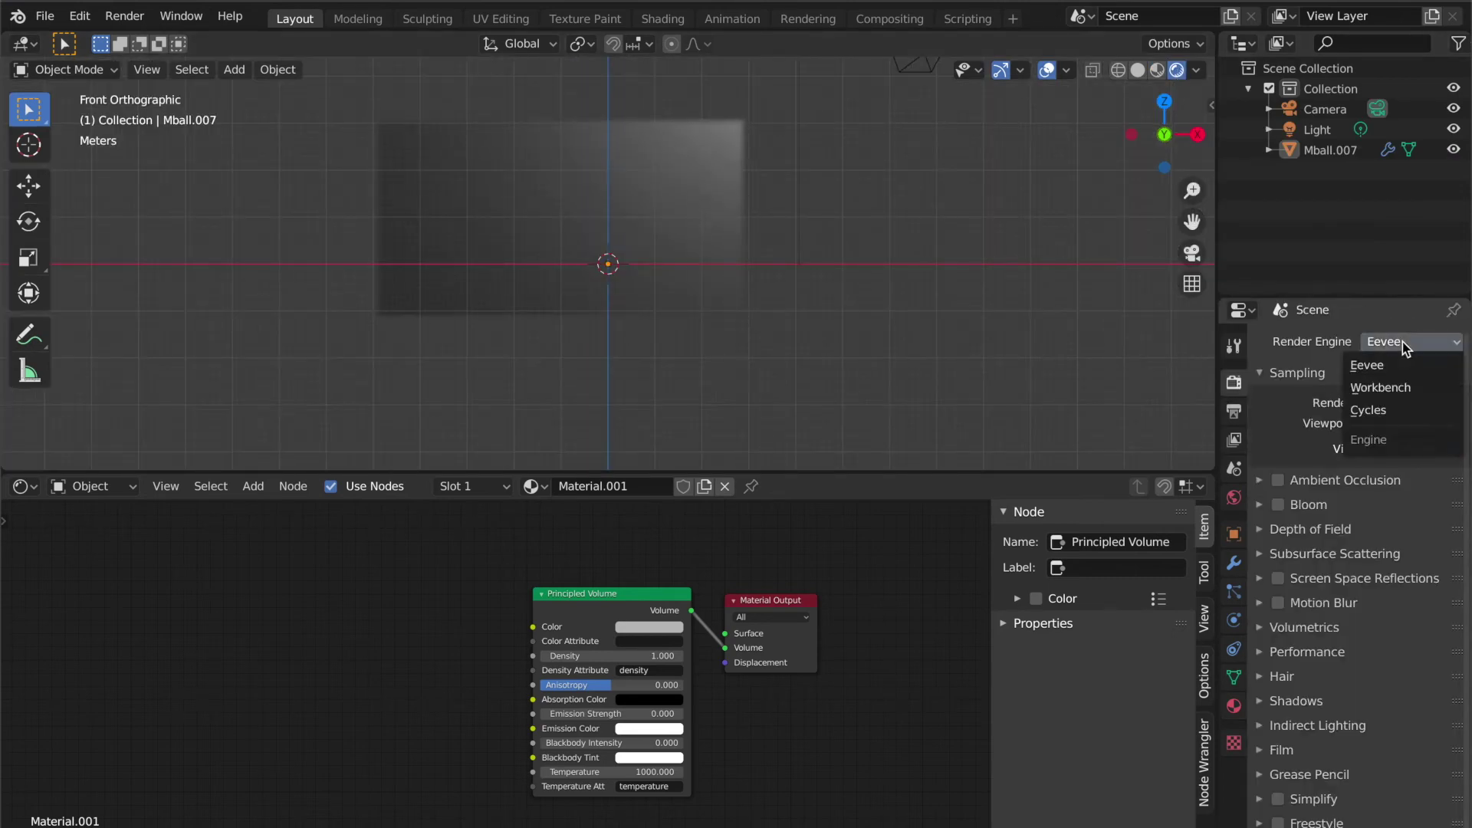
click(1380, 411)
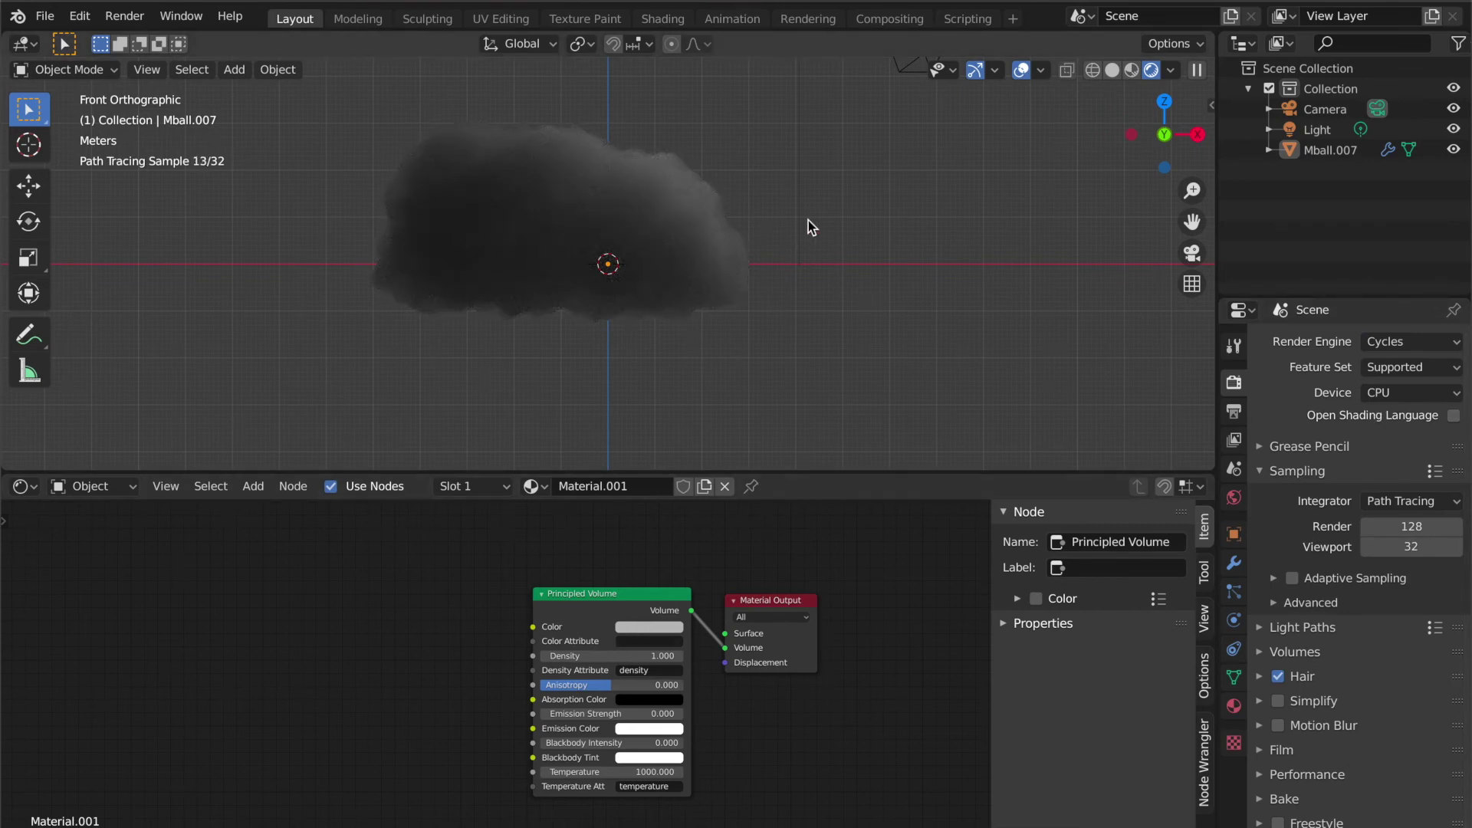
- Move the point light up-left of the cloud and raise its power to 1357 W
scroll(806, 226, down, 2)
click(726, 94)
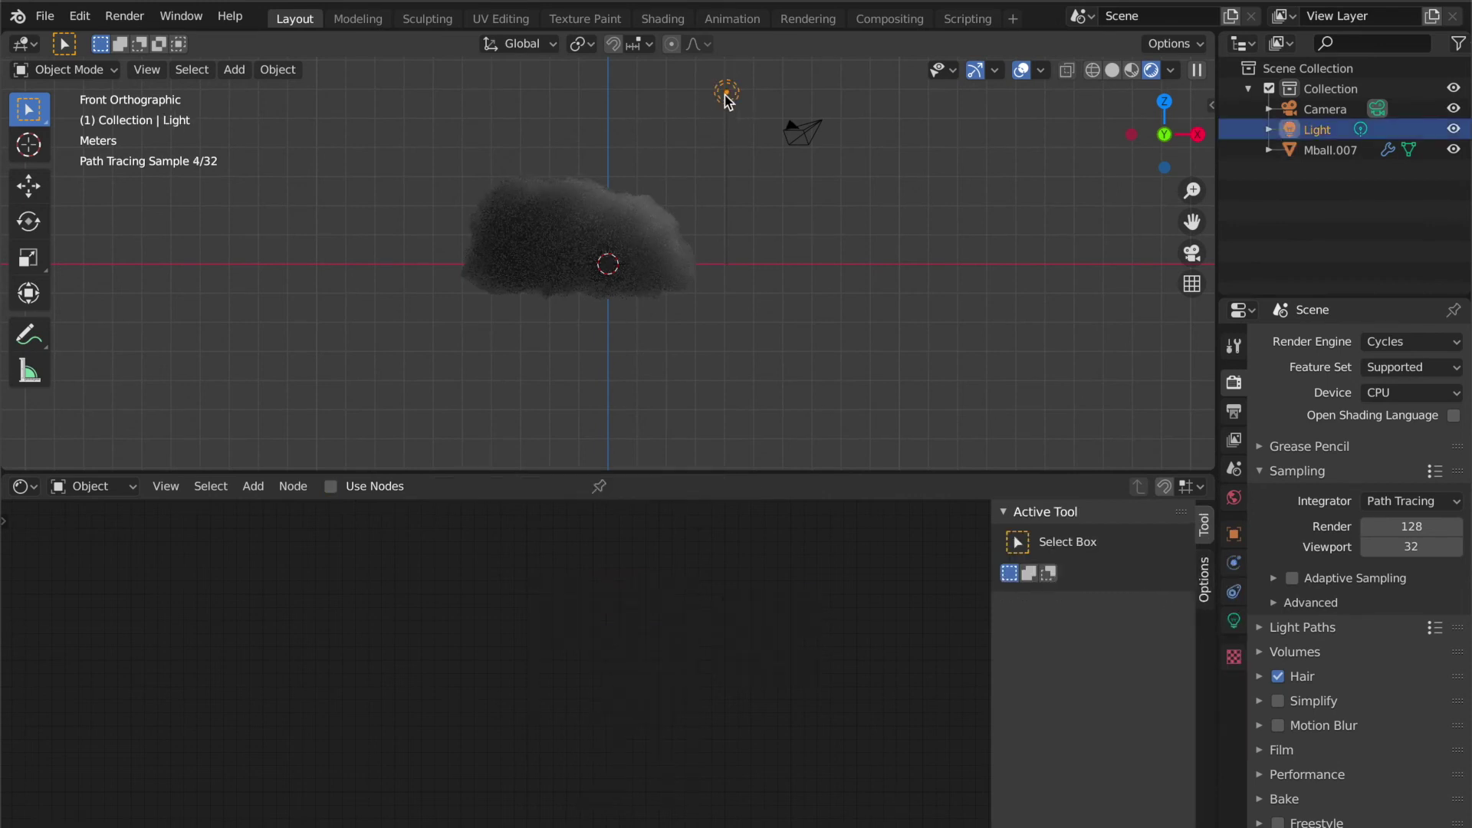
mouse_move(725, 95)
mouse_down()
mouse_move(462, 91)
mouse_move(535, 115)
mouse_up()
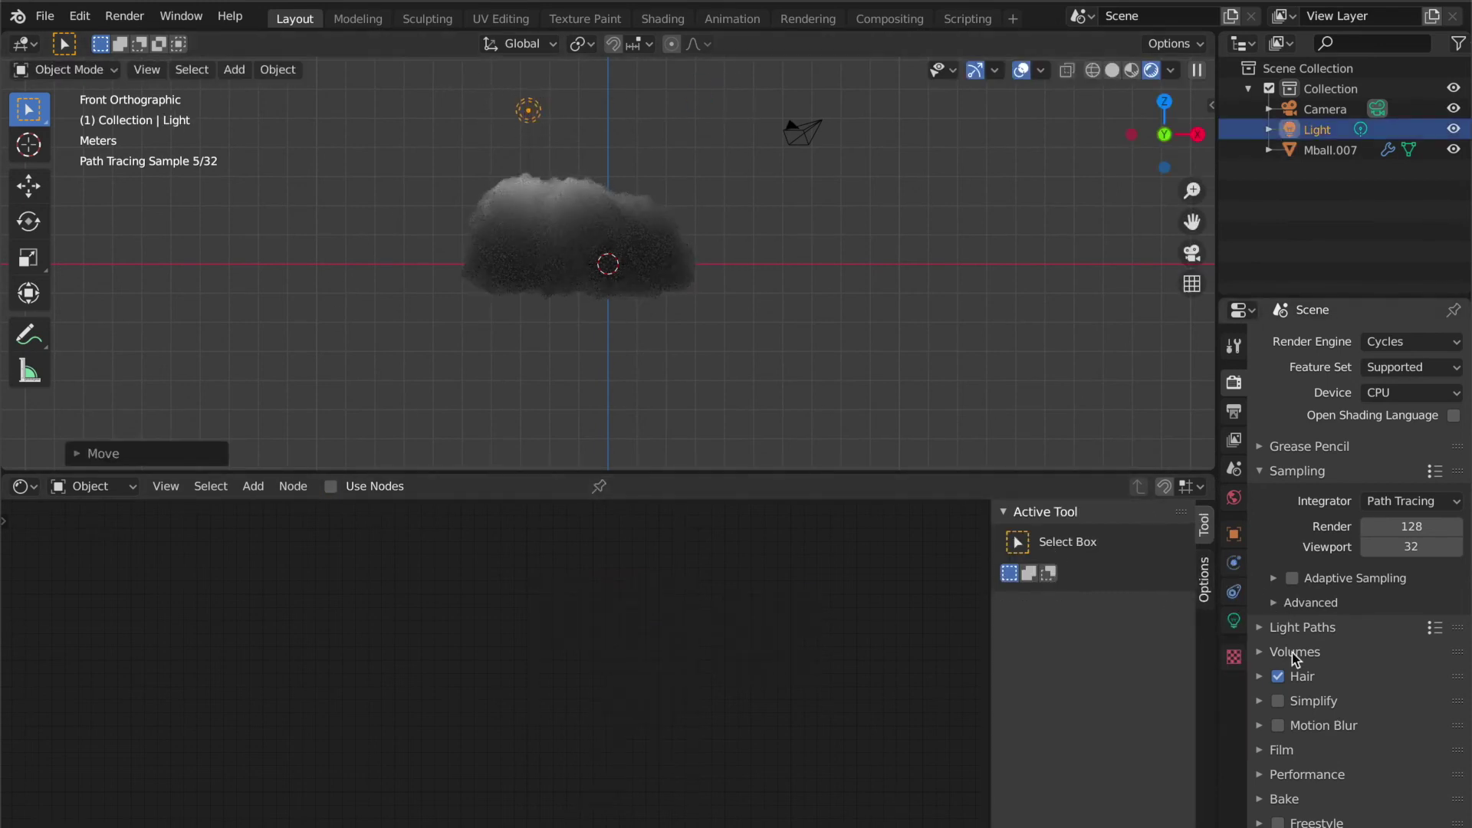
click(1234, 622)
drag(1392, 476, 1415, 475)
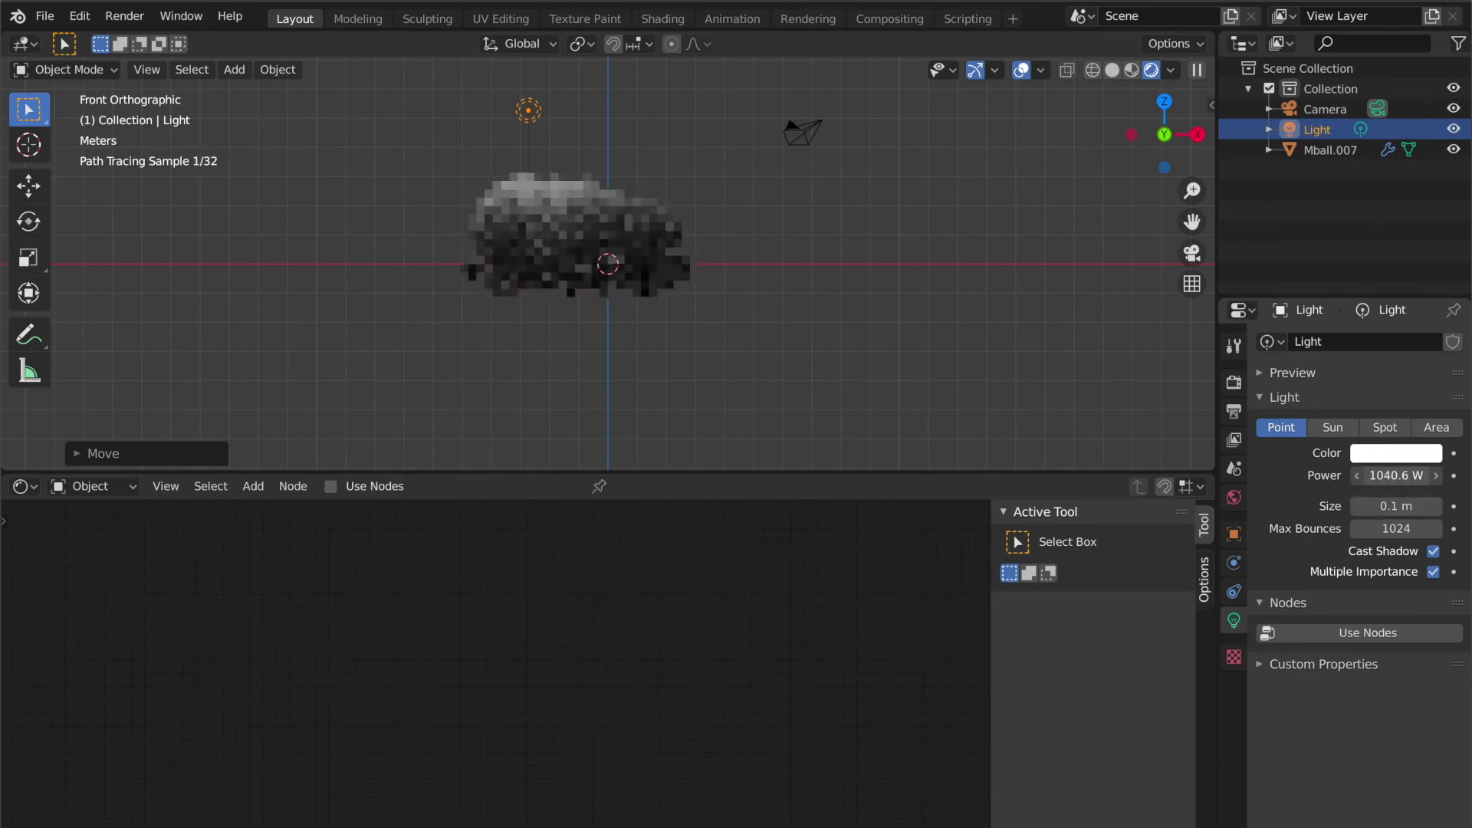
click(1335, 428)
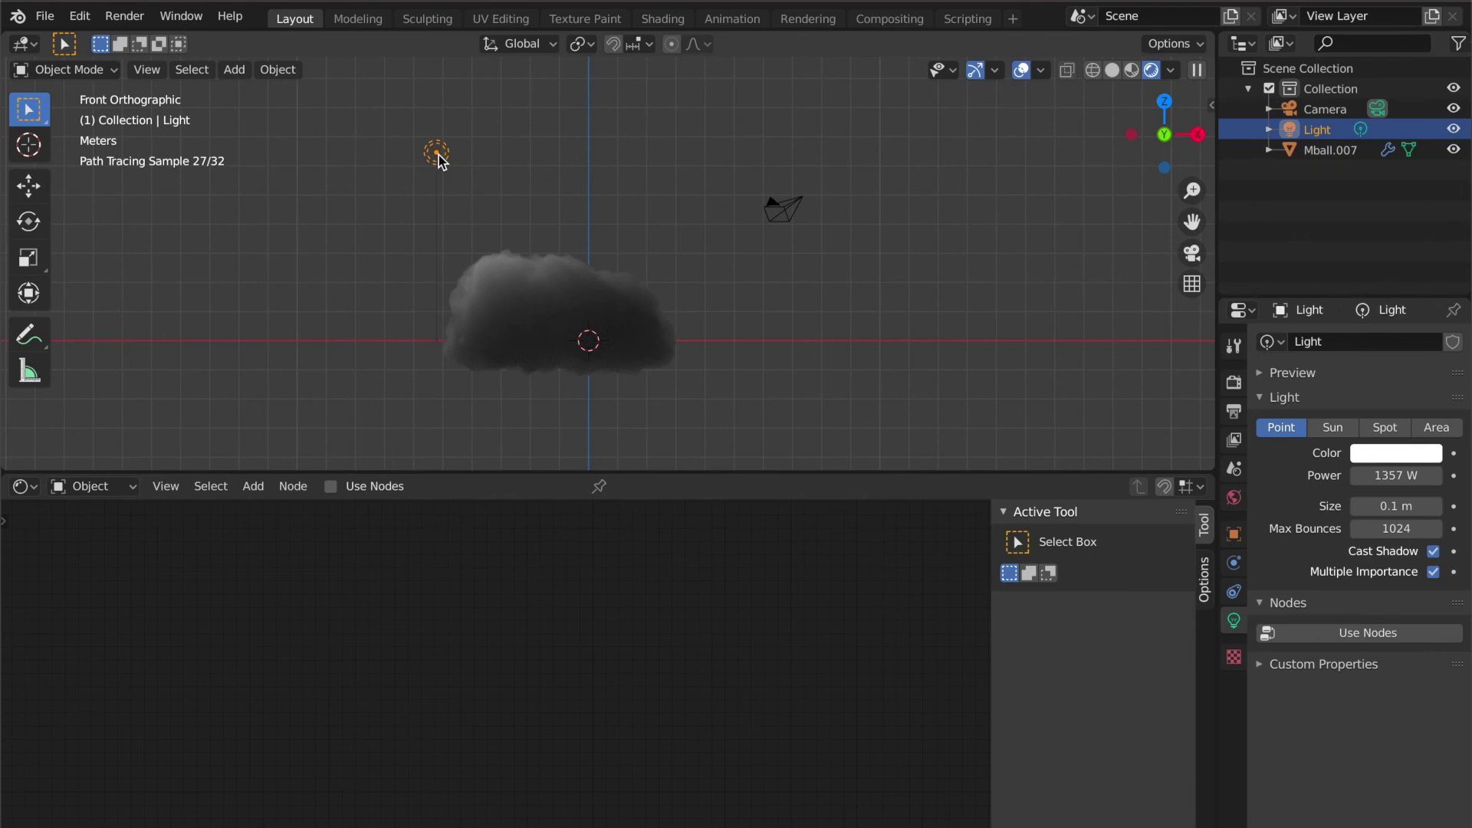
- Duplicate the light as Light.001 and place it just above the cloud
key(shift+d)
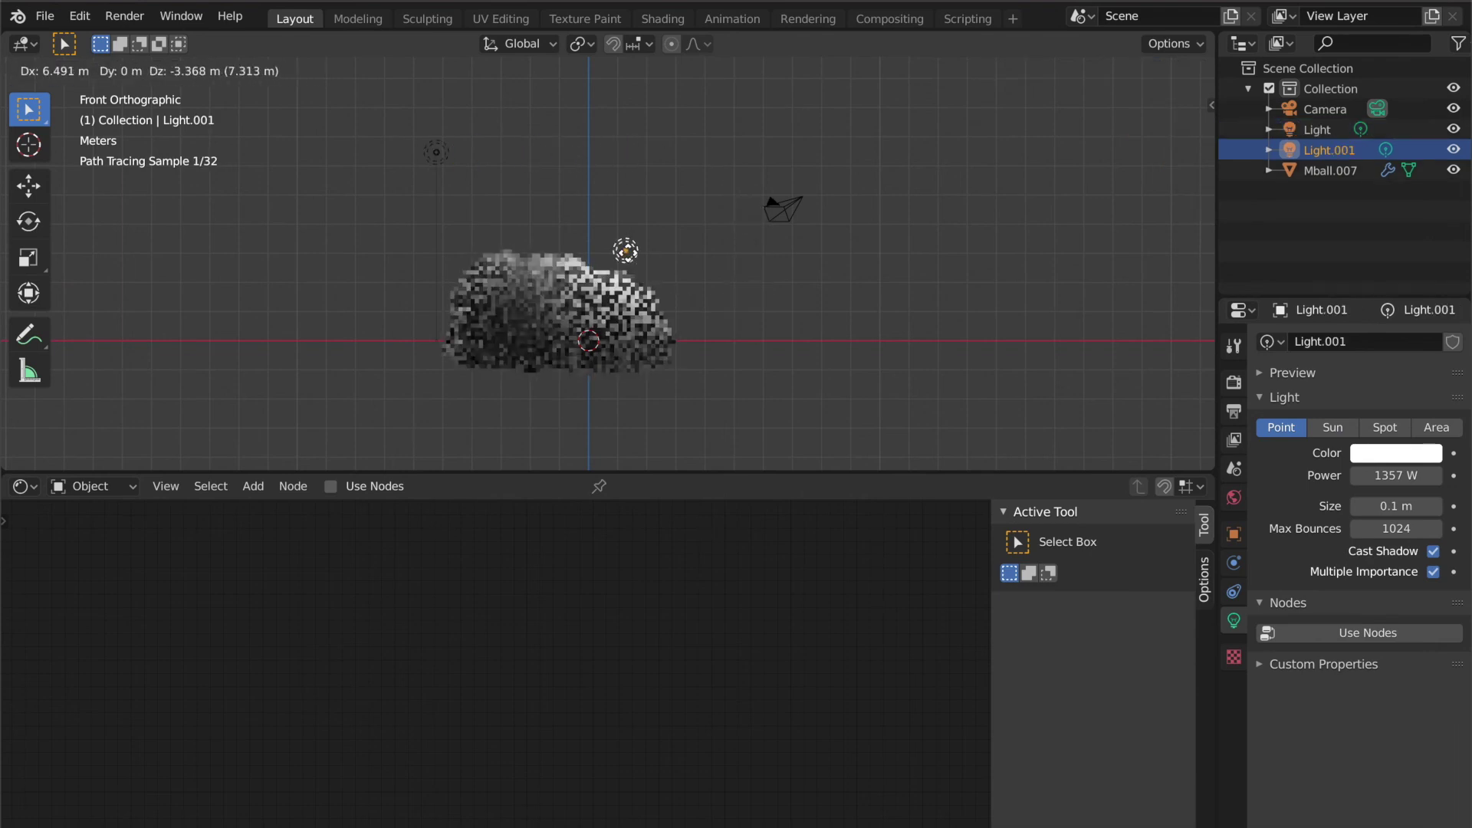
click(695, 198)
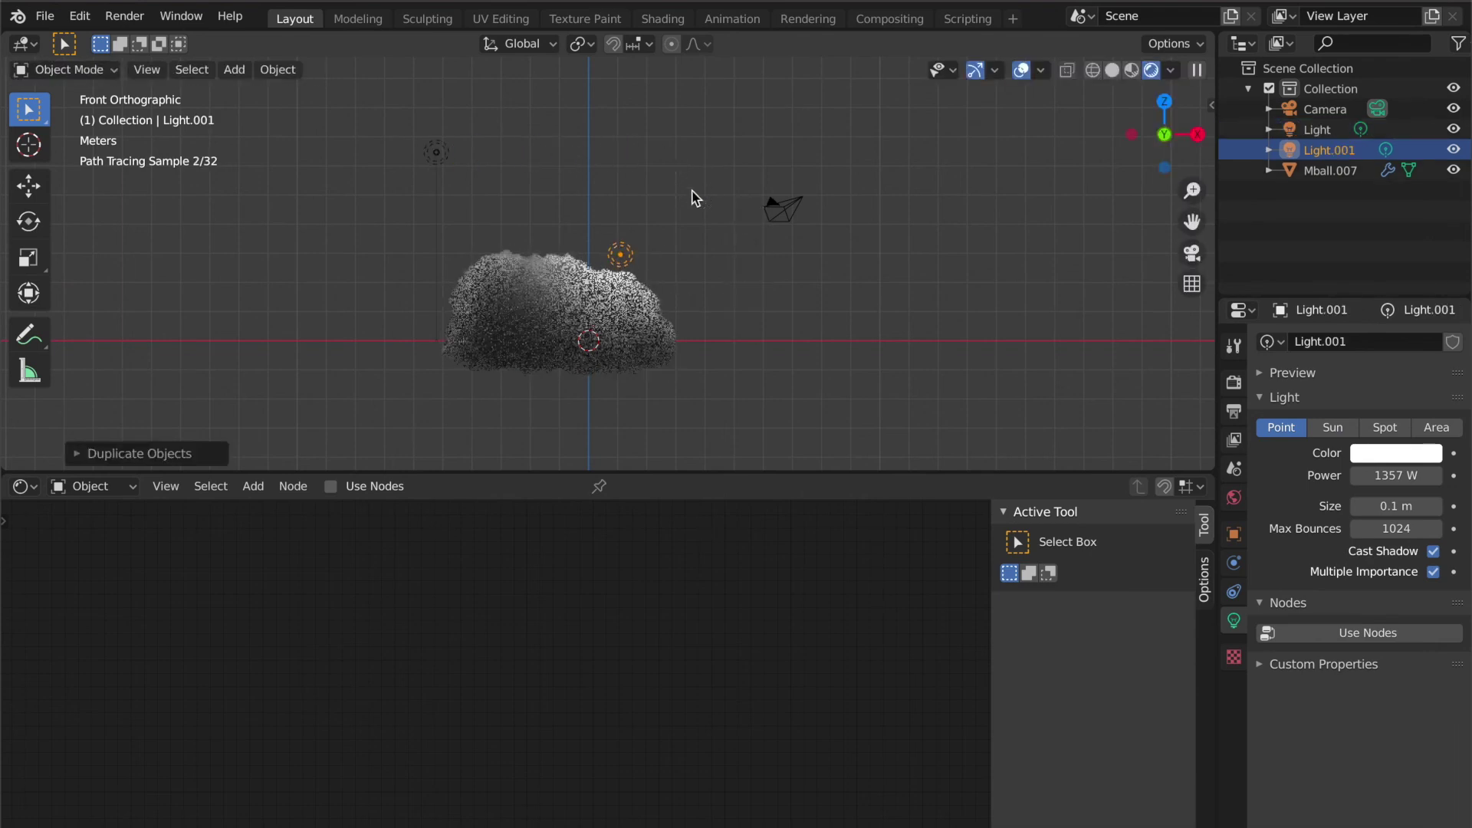
click(694, 197)
- Set the cloud's Principled Volume Color value to 1.0 for pure white
click(526, 292)
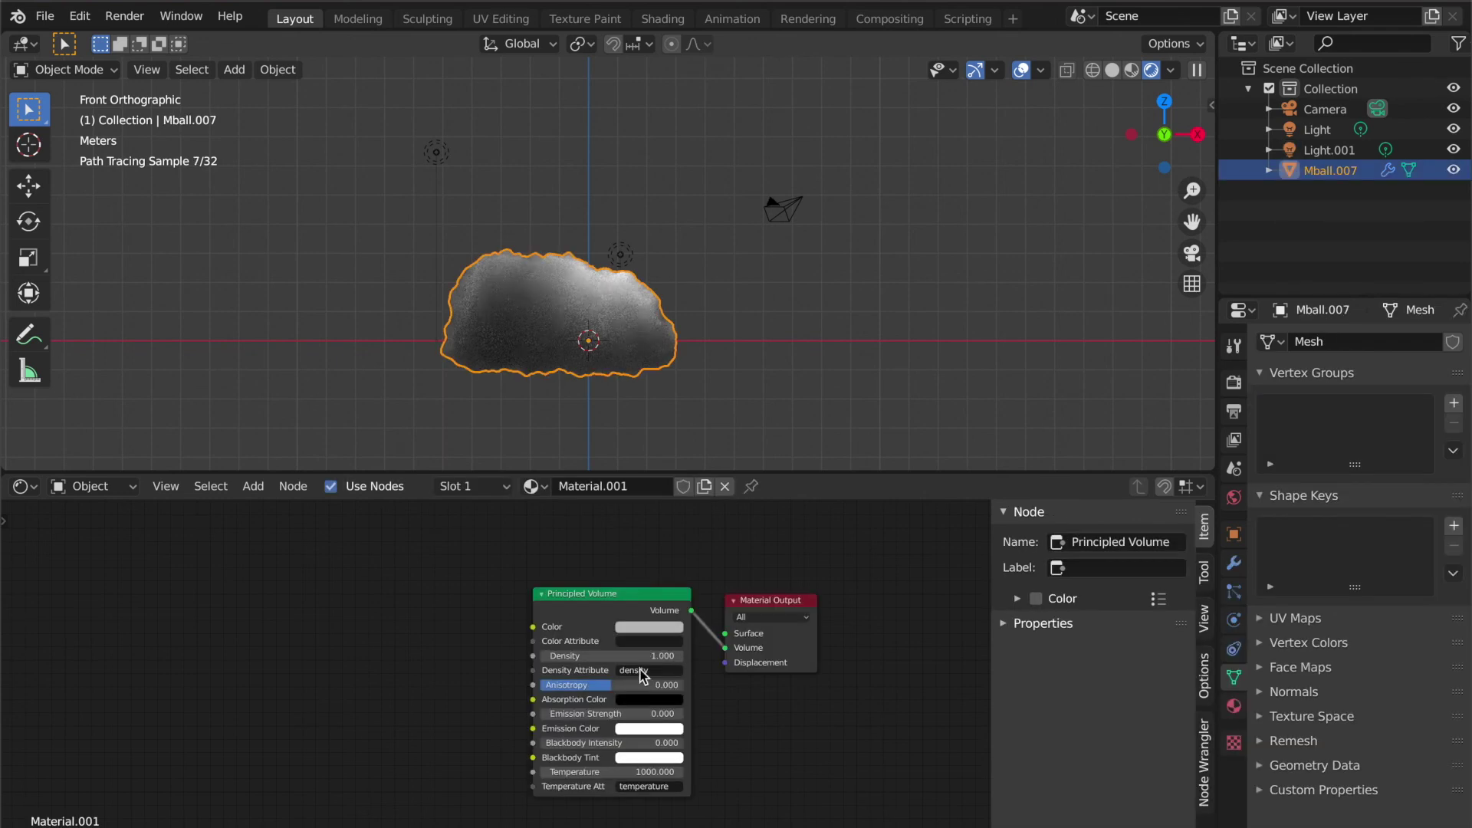
click(649, 626)
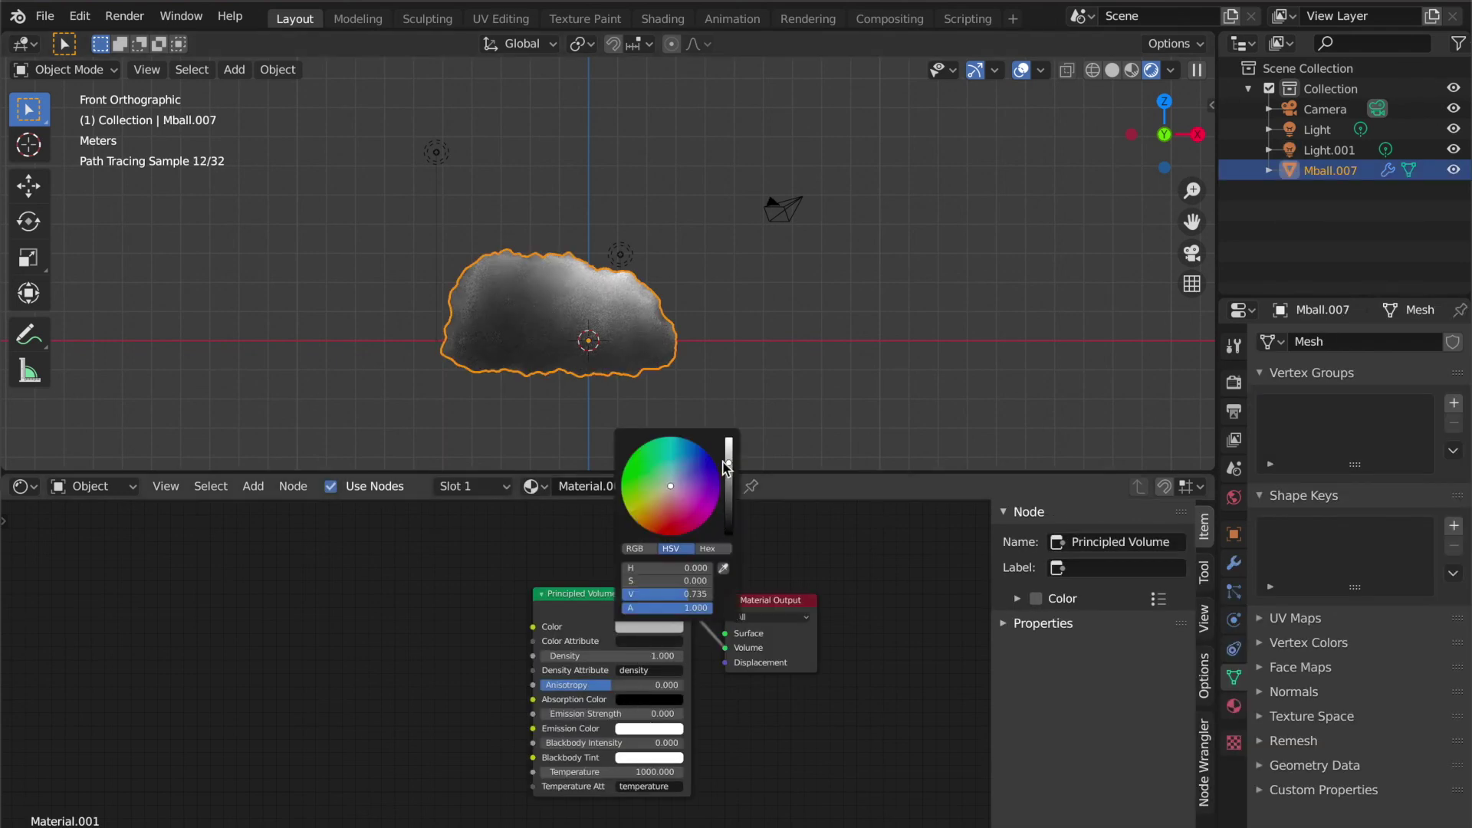
drag(728, 464, 729, 439)
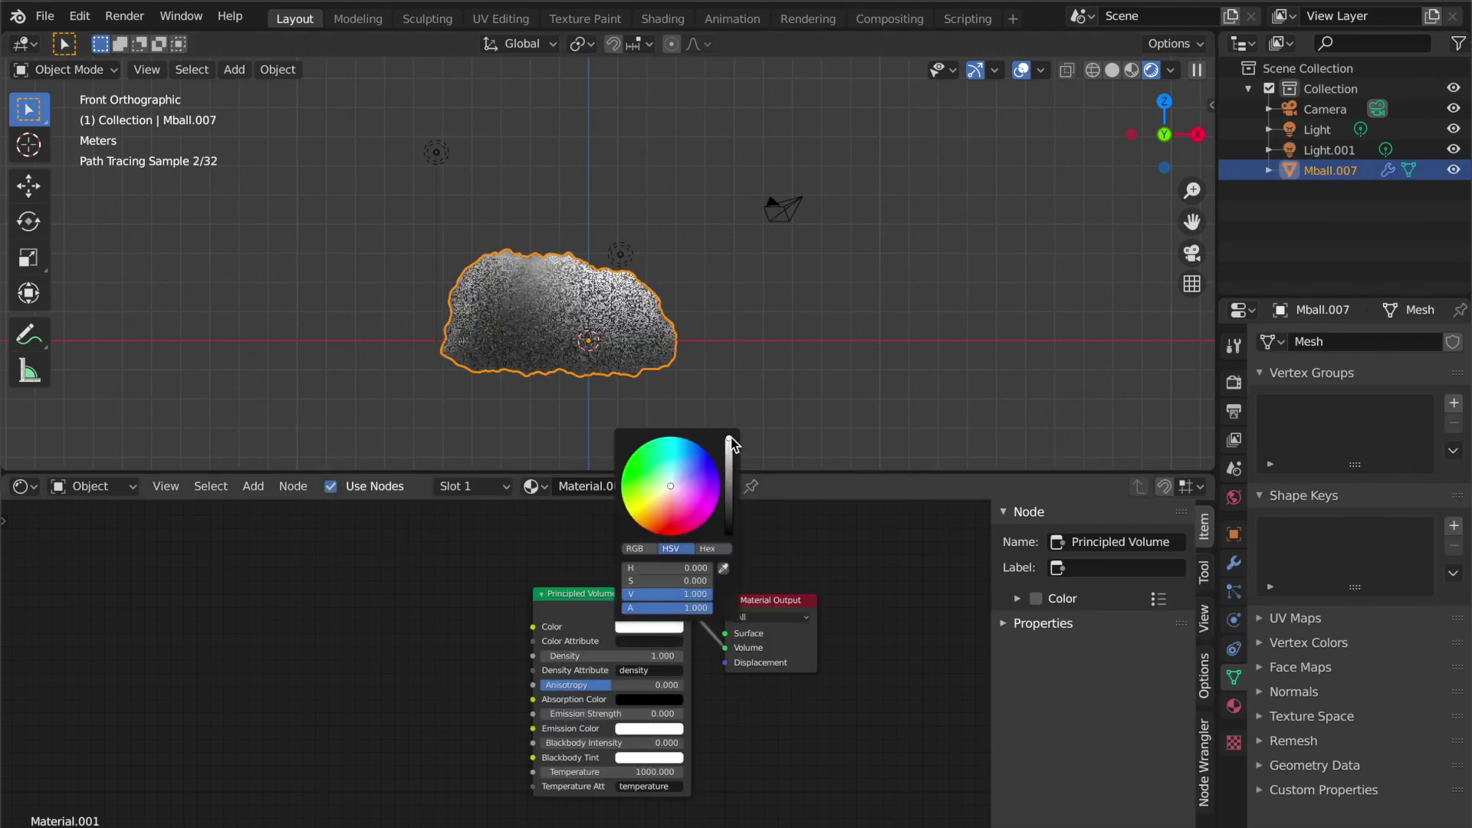
click(753, 254)
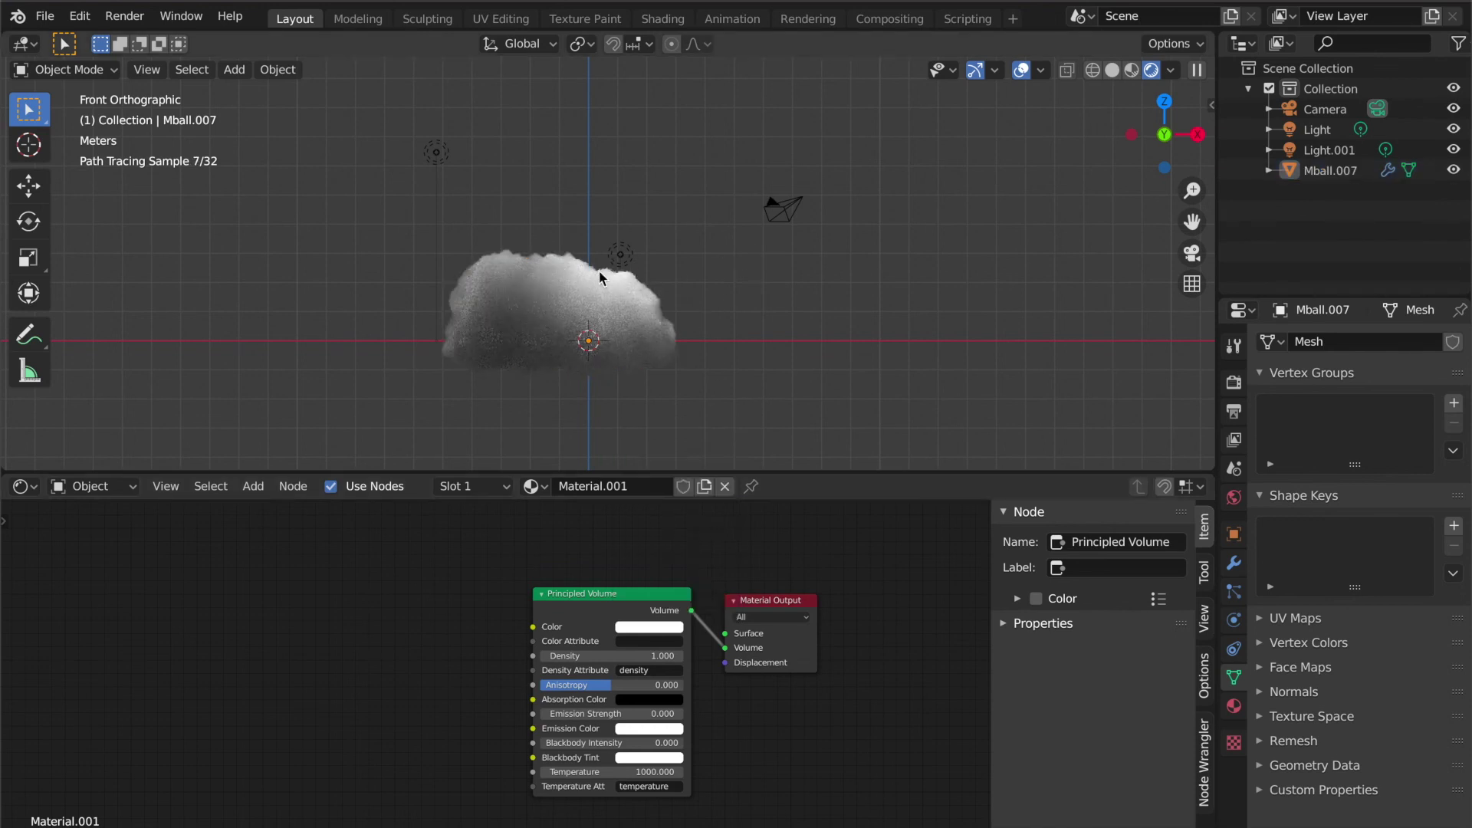
- Move the first point light into the cloud's upper-left lobe
click(439, 151)
key(g)
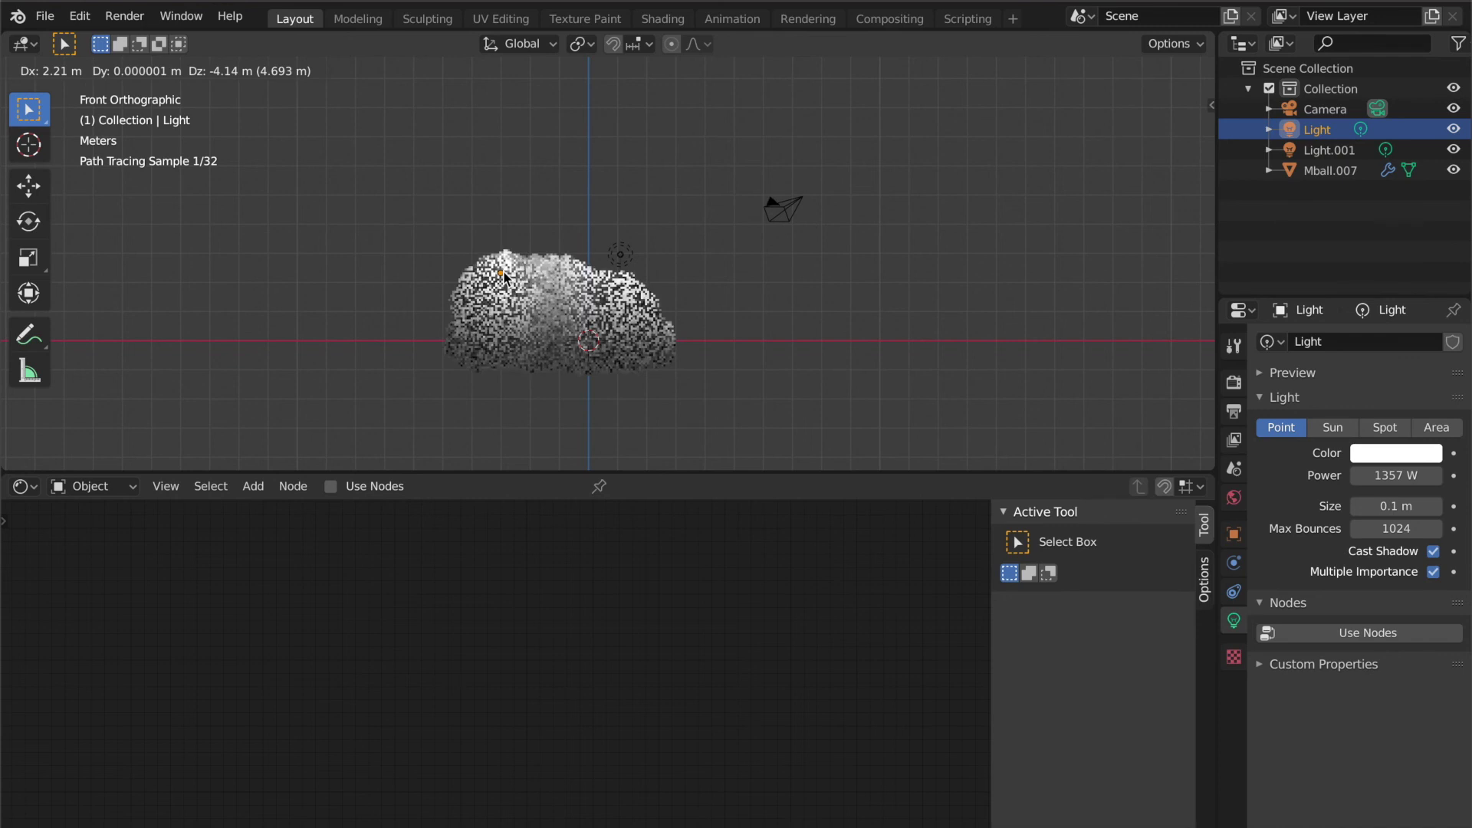
click(519, 201)
click(520, 201)
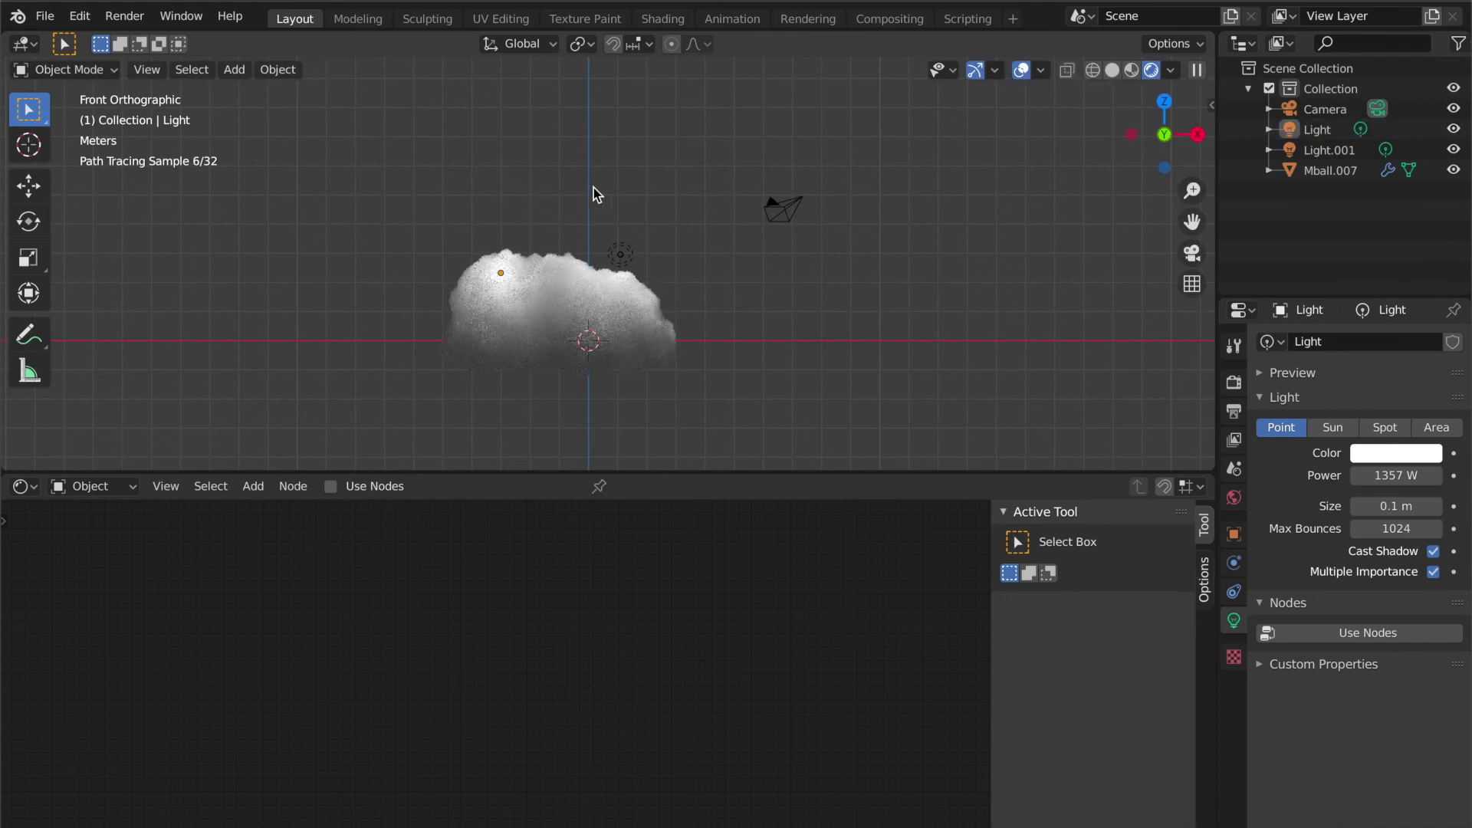
middle_drag(602, 161, 601, 164)
- Return to front orthographic view and bring up the Add menu for a backdrop Plane
key(KP_1)
key(shift+a)
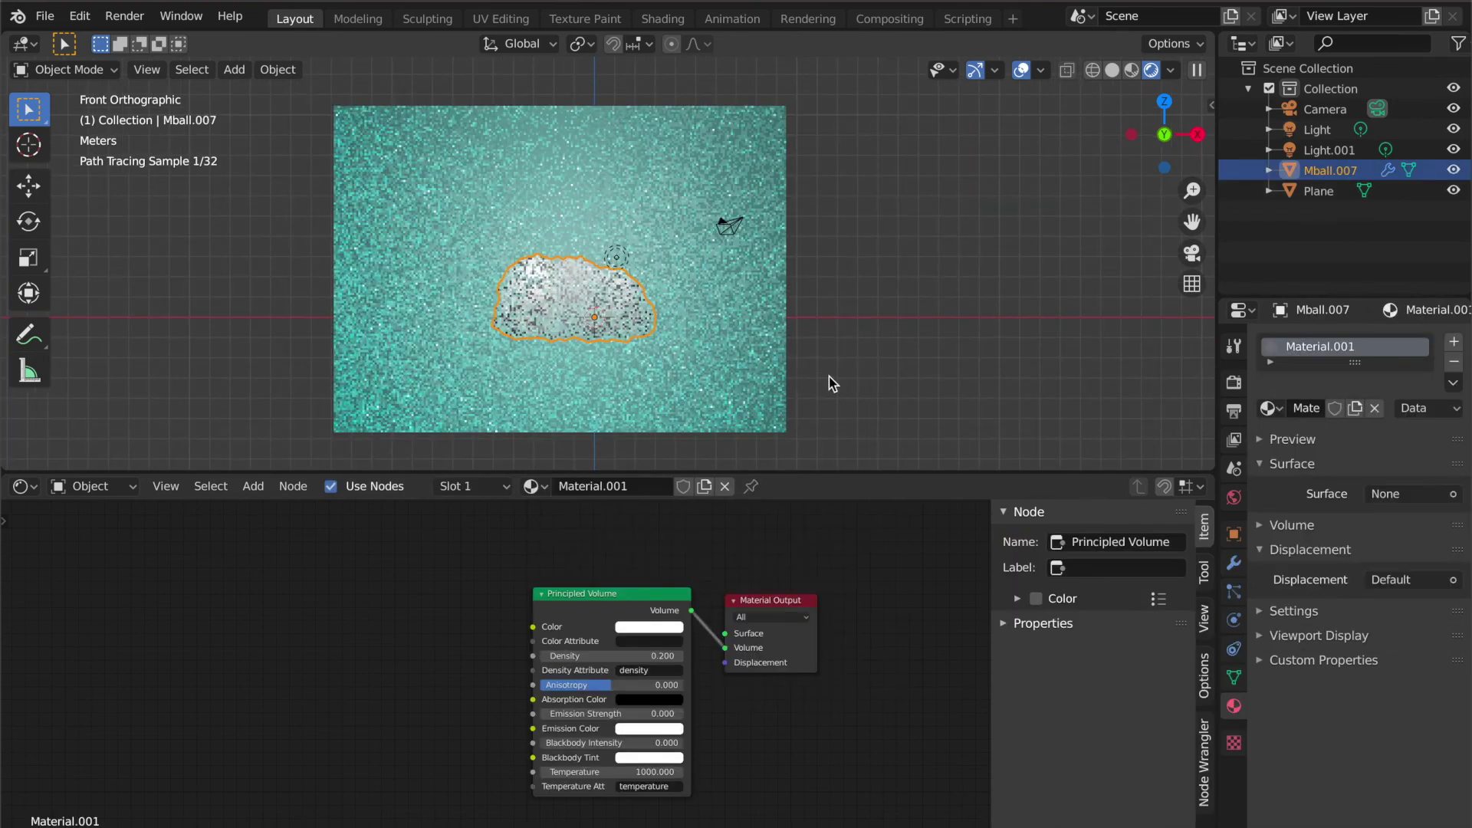
click(830, 376)
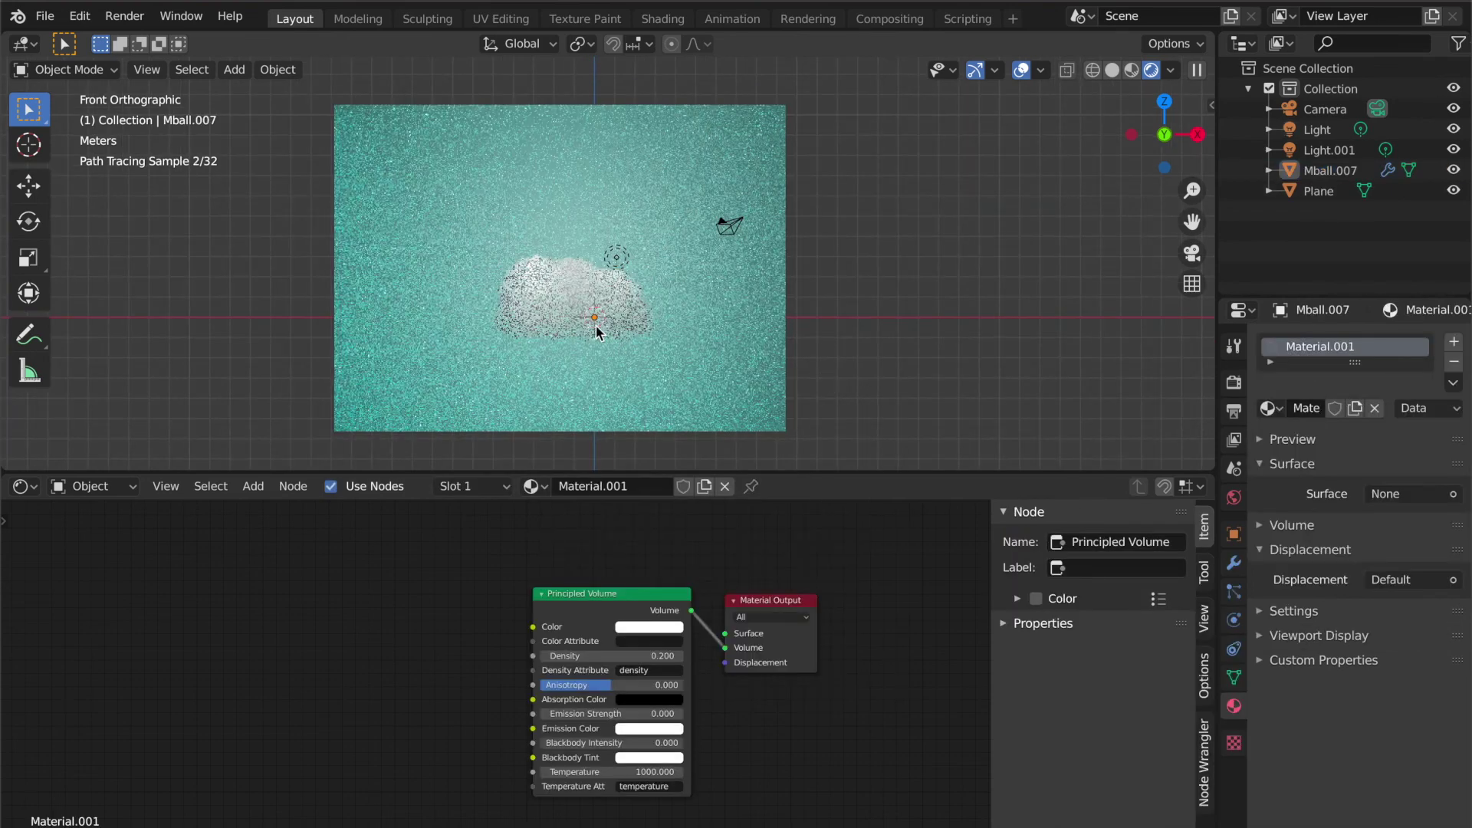